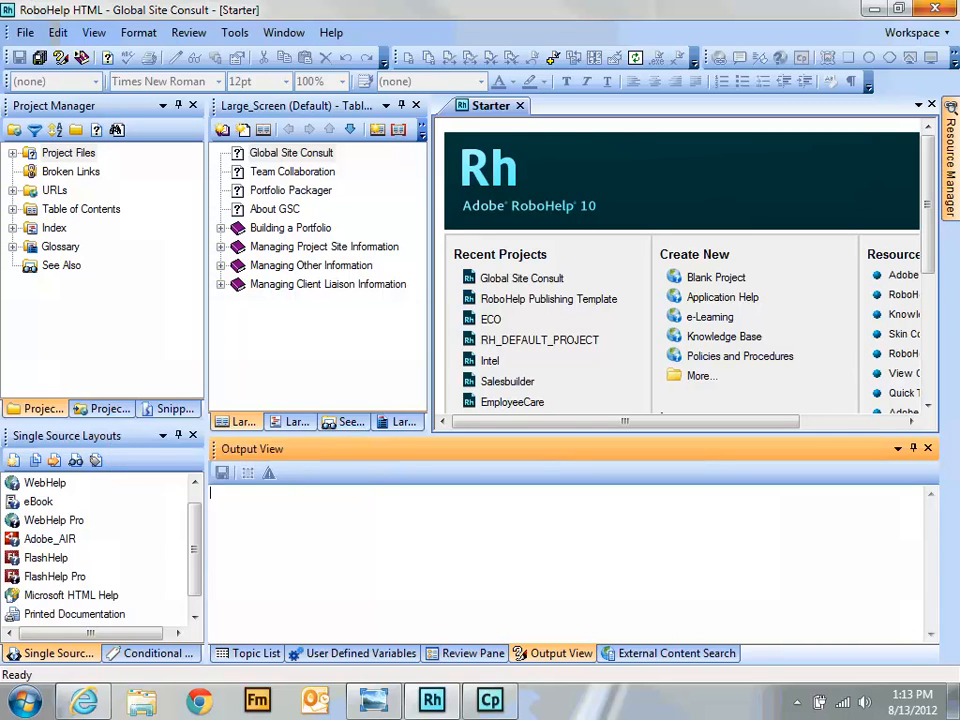
Show the project's screen profiles and view the New Screen Profile settings without creating a profile.
click(103, 409)
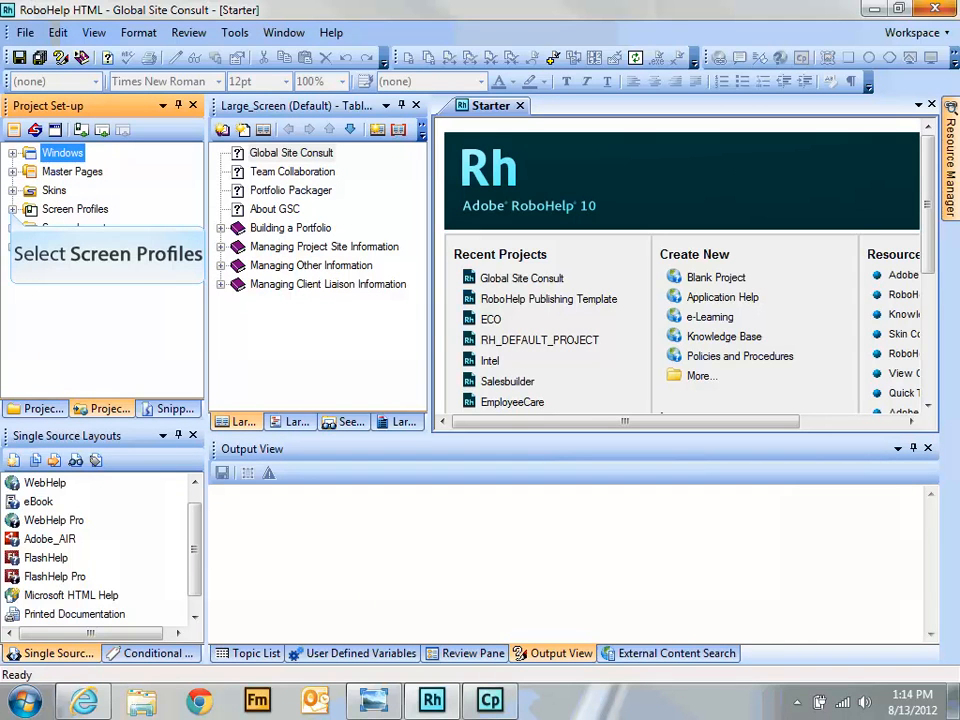
click(12, 209)
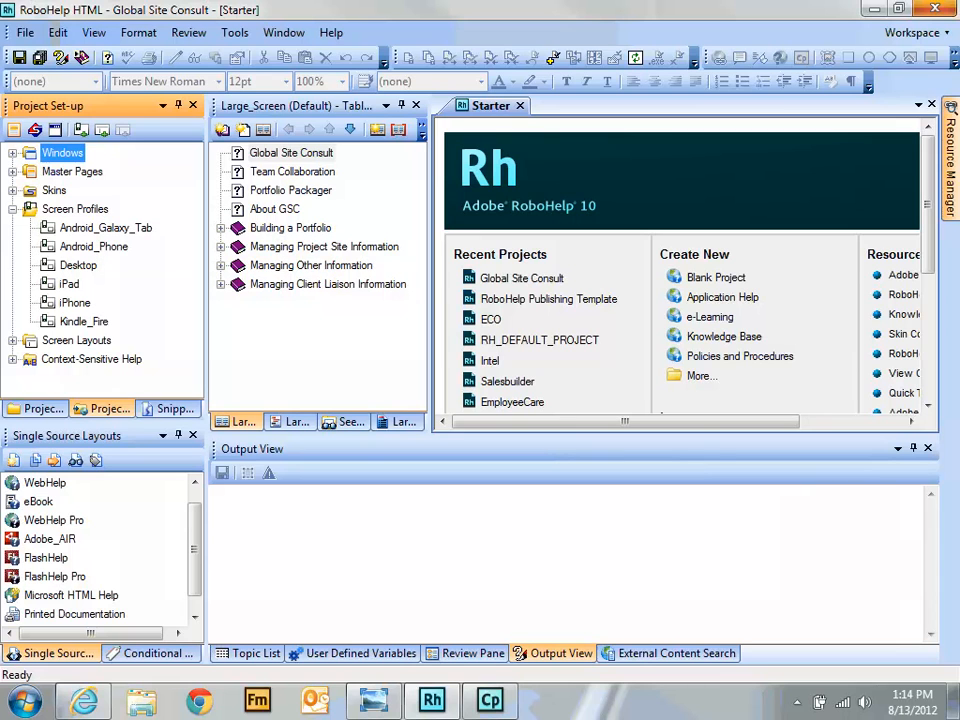
right_click(100, 210)
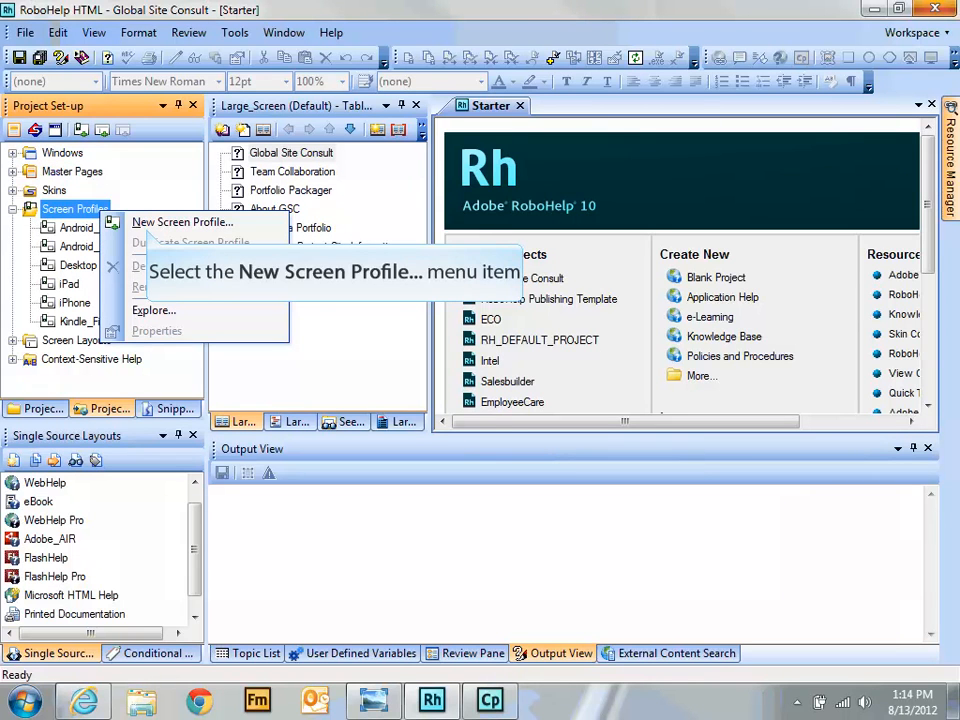
click(182, 223)
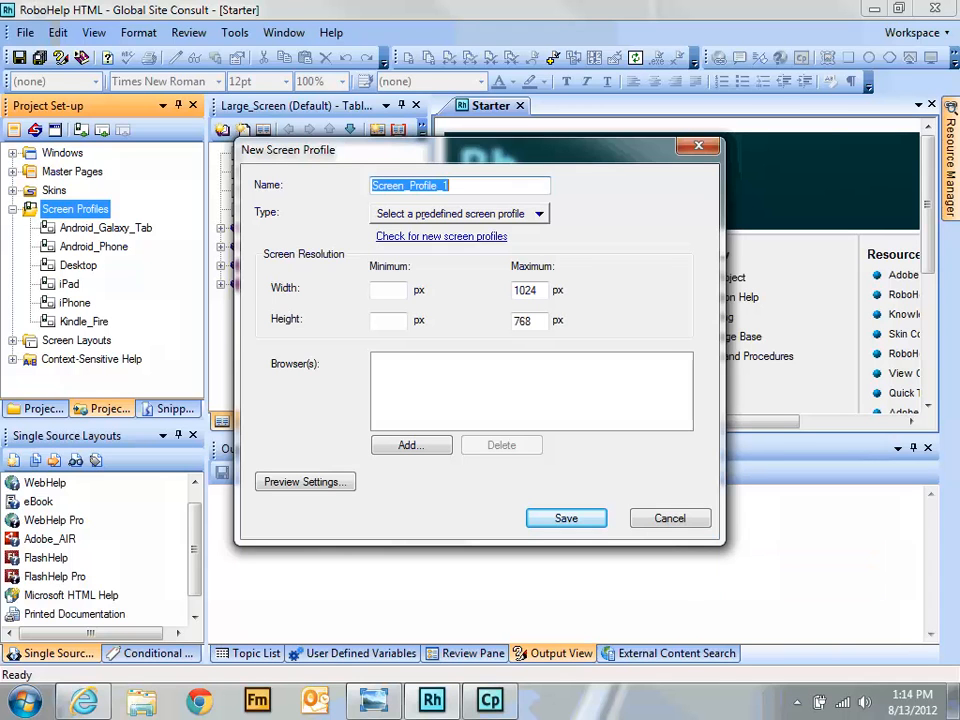
click(670, 518)
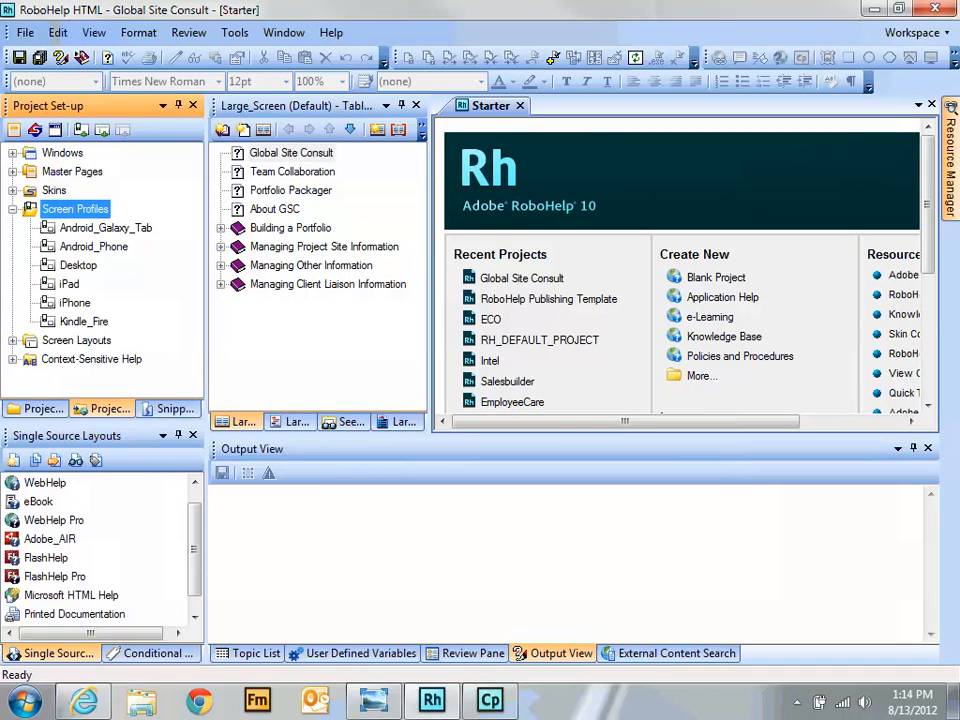
Open the Home (Default) page of iPhone_Layout from the project's screen layouts and look through the whole page.
click(13, 341)
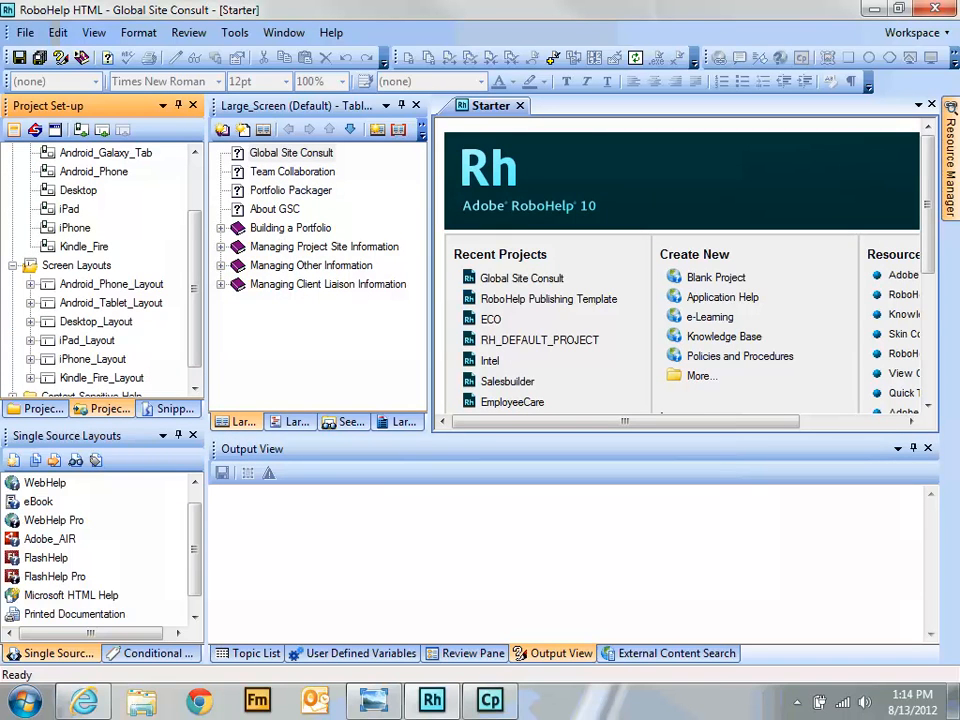
scroll(184, 300, down, 1)
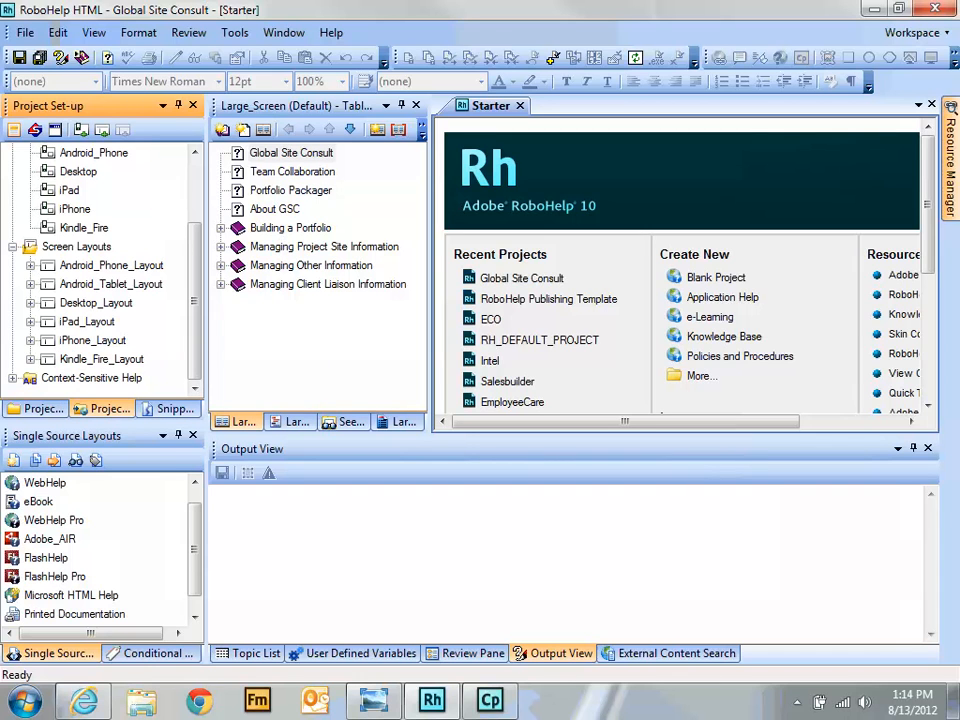
double_click(92, 340)
mouse_move(192, 241)
mouse_down()
mouse_move(192, 253)
mouse_move(192, 238)
mouse_up()
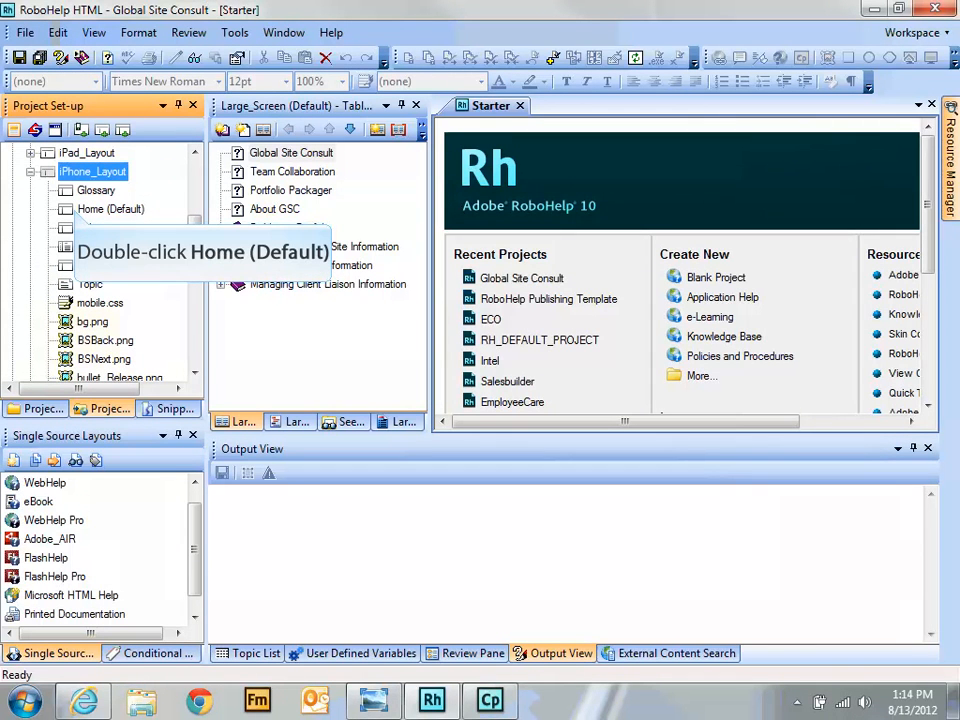
double_click(111, 209)
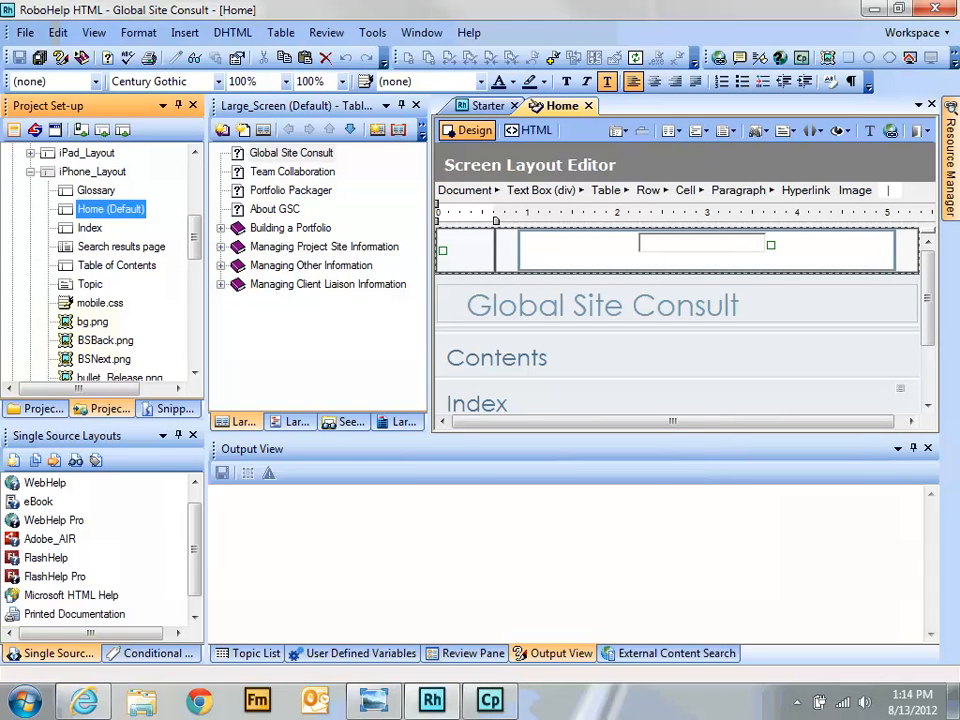
drag(927, 298, 928, 352)
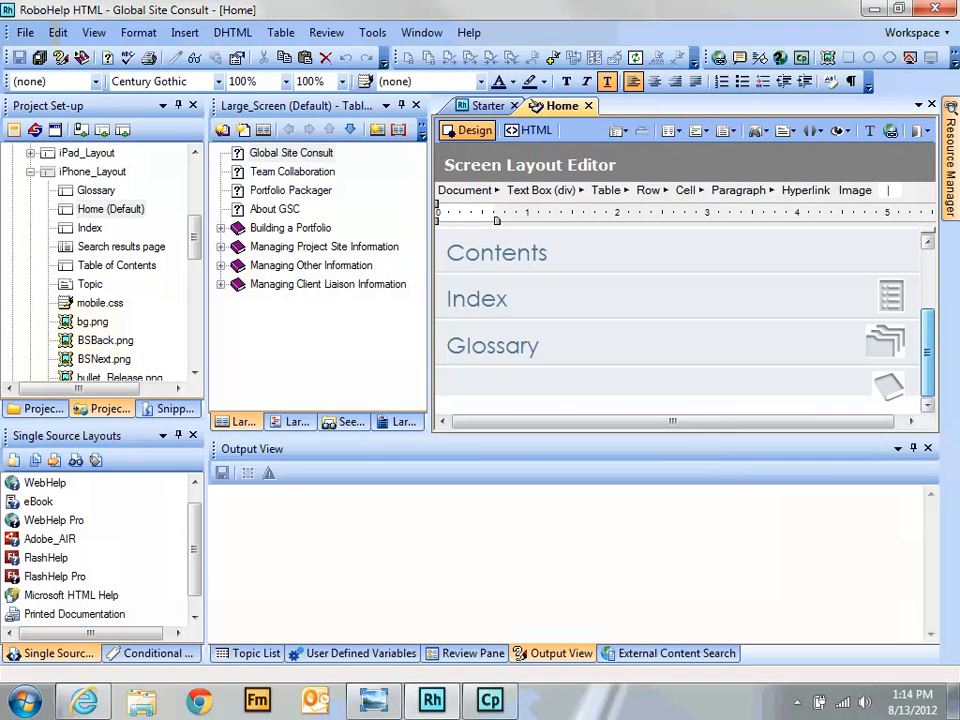
drag(928, 350, 934, 285)
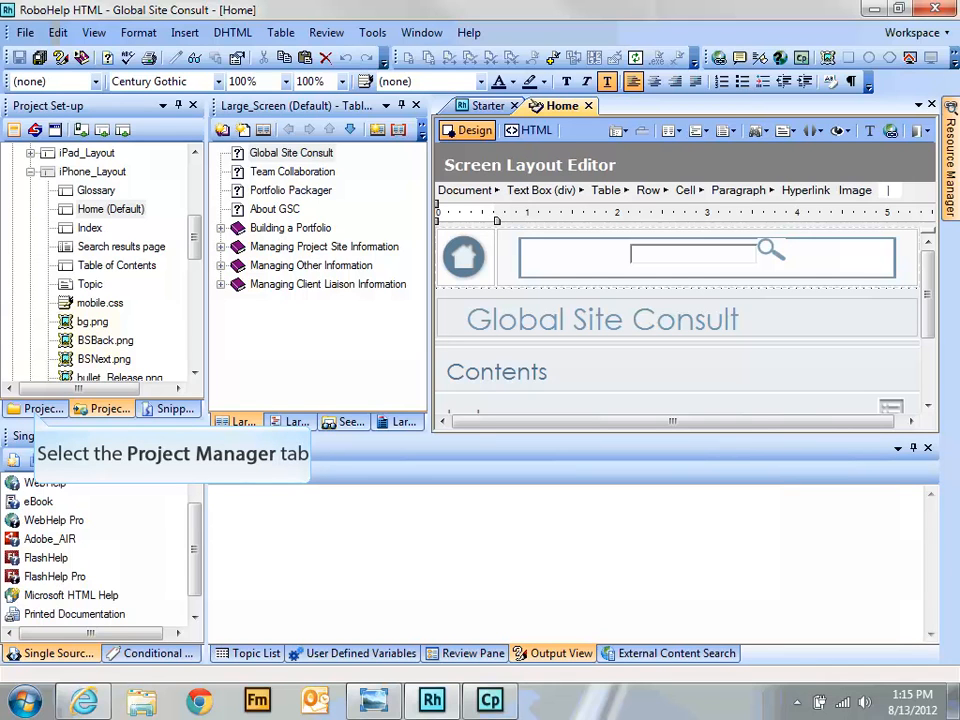
Start generating a Native Mobile App from the project and review the Android metadata, selecting the application name.
click(36, 409)
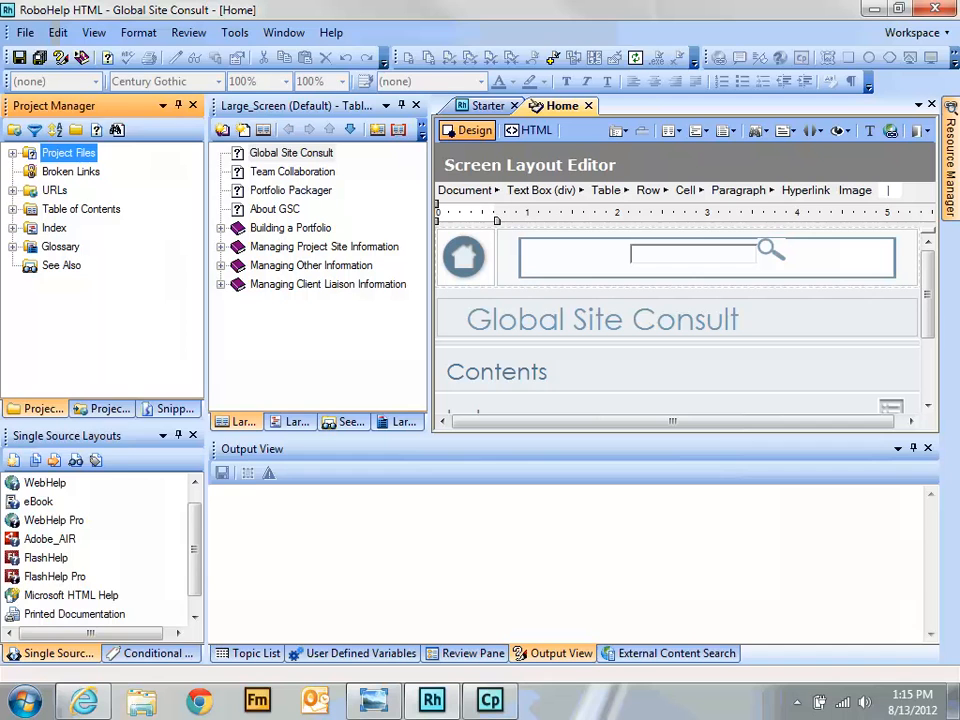
click(25, 33)
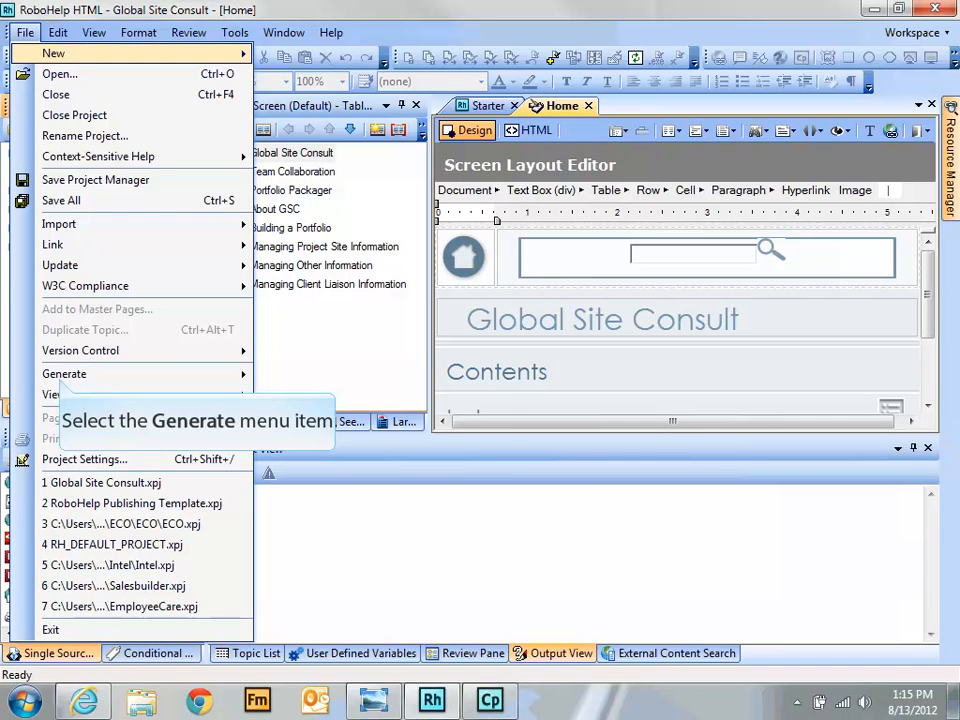
click(62, 375)
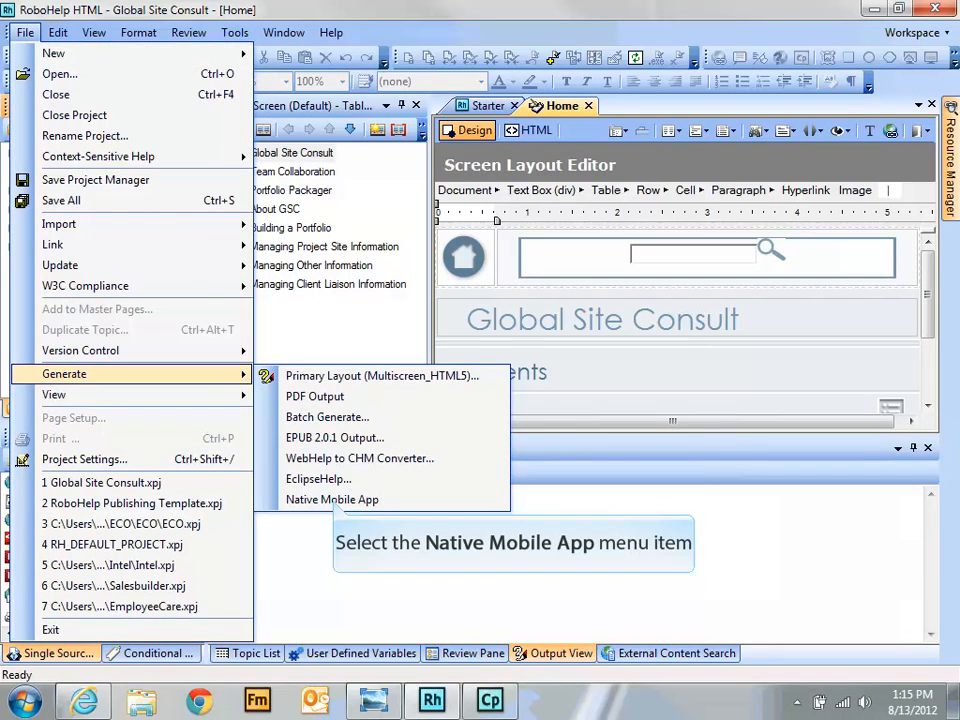
click(332, 499)
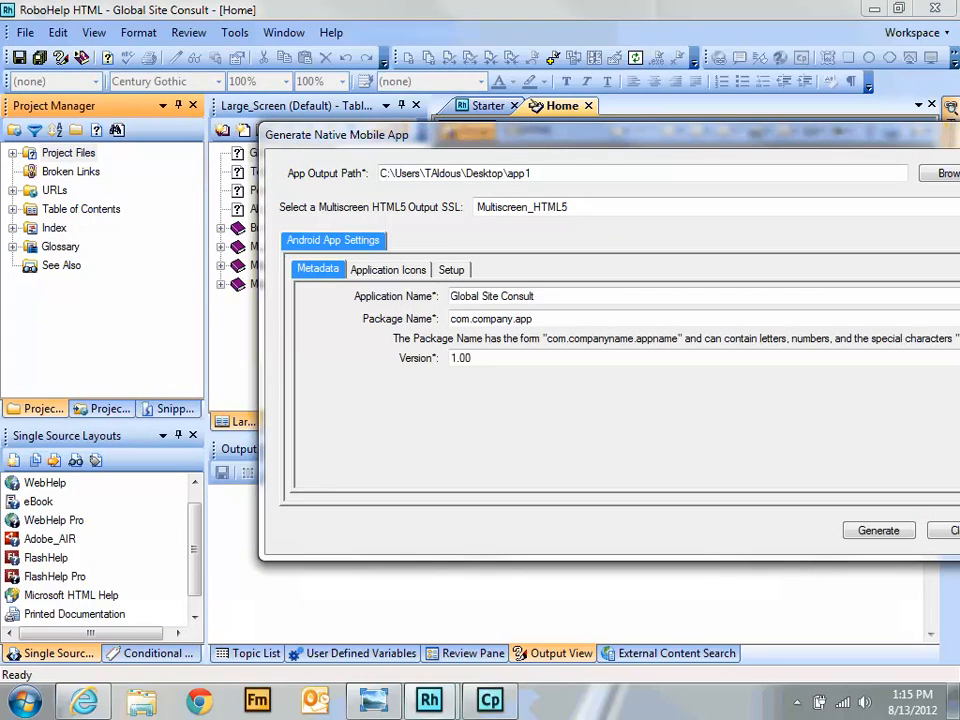
drag(441, 127, 295, 71)
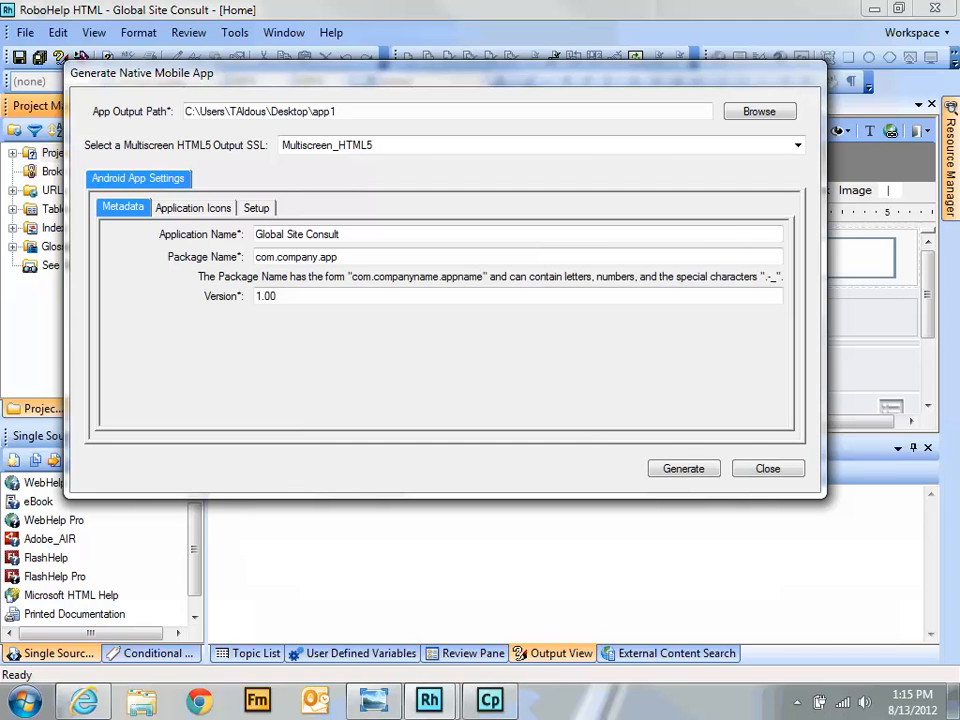
drag(339, 234, 255, 234)
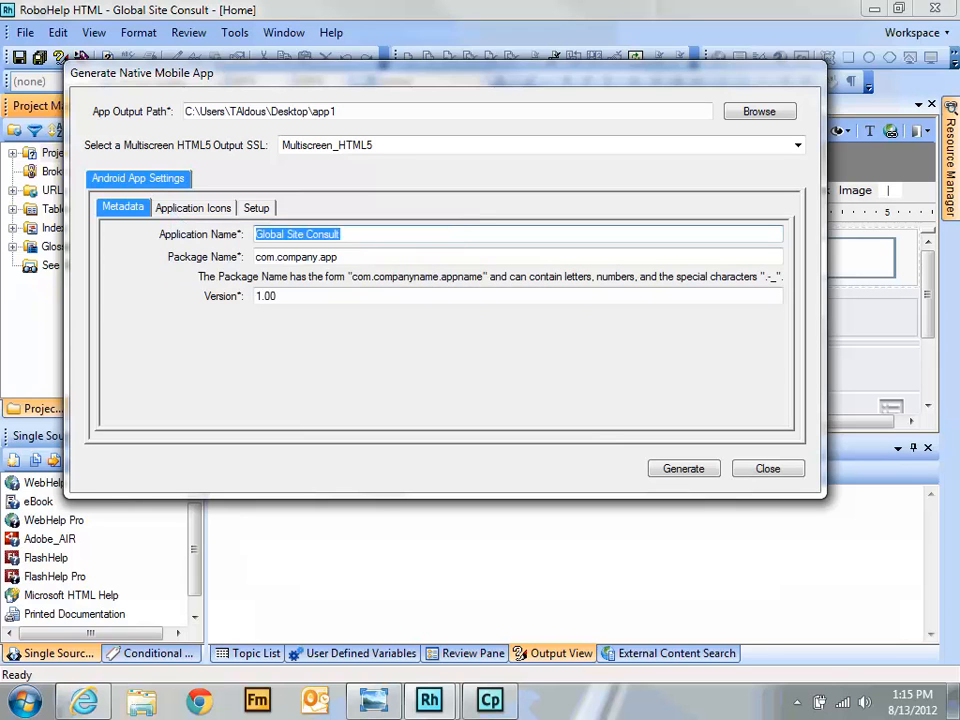
Choose SampleVial-Empty.png from the Pictures library as the application icon for low density screens.
click(193, 207)
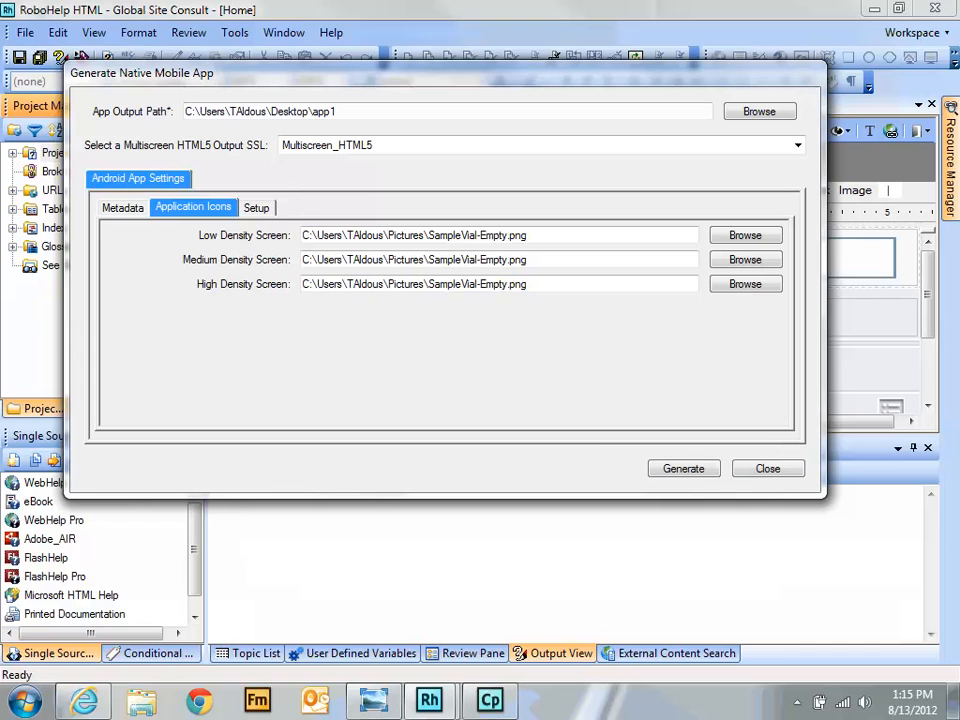
double_click(518, 235)
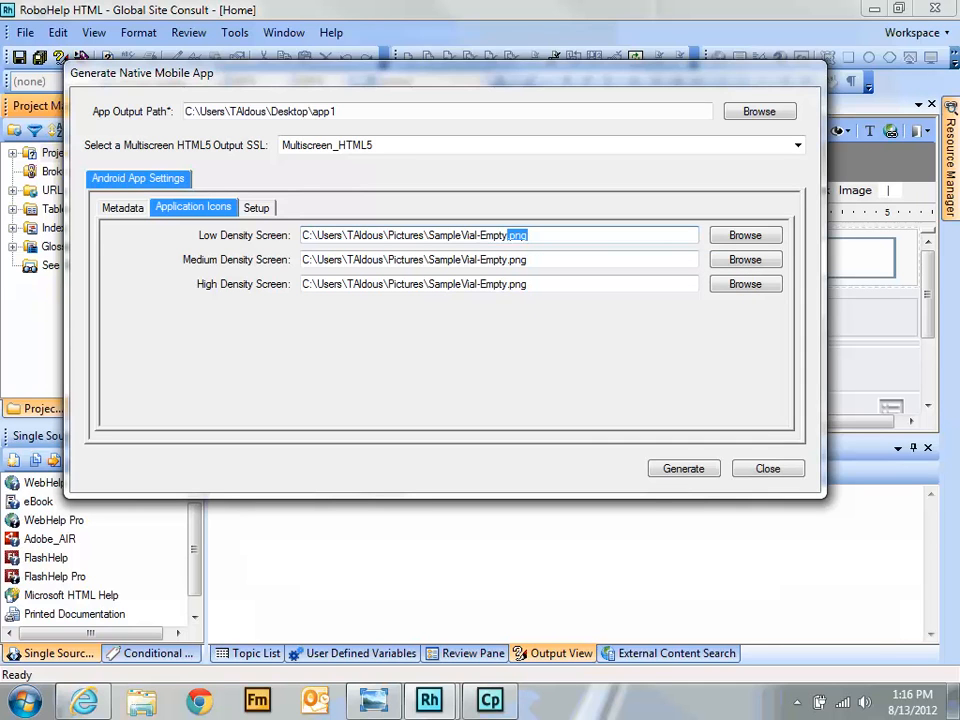
click(745, 235)
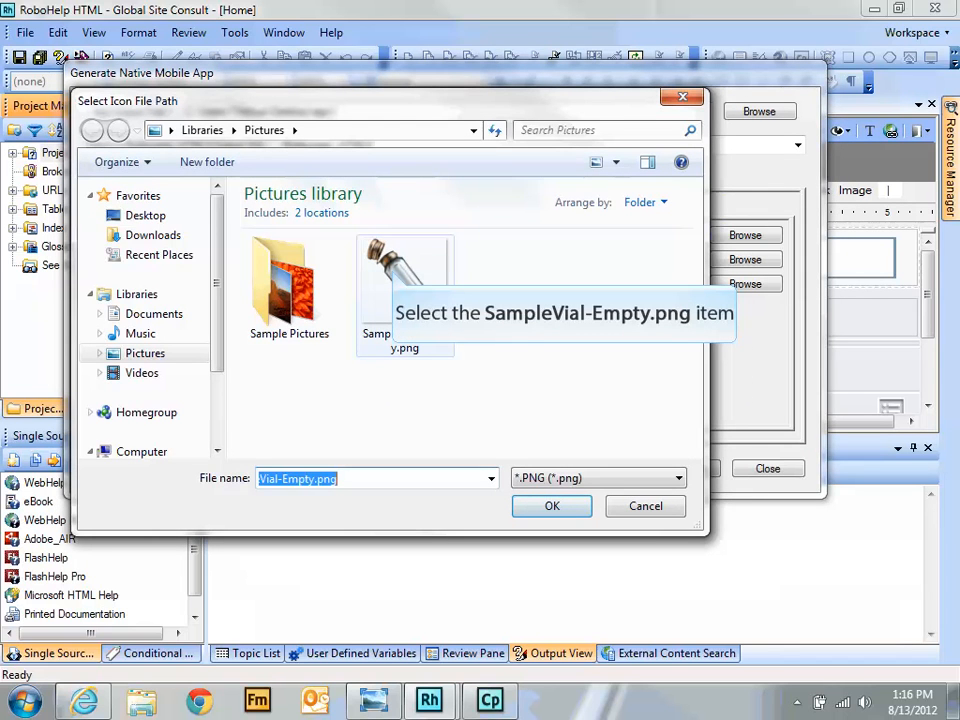
click(405, 295)
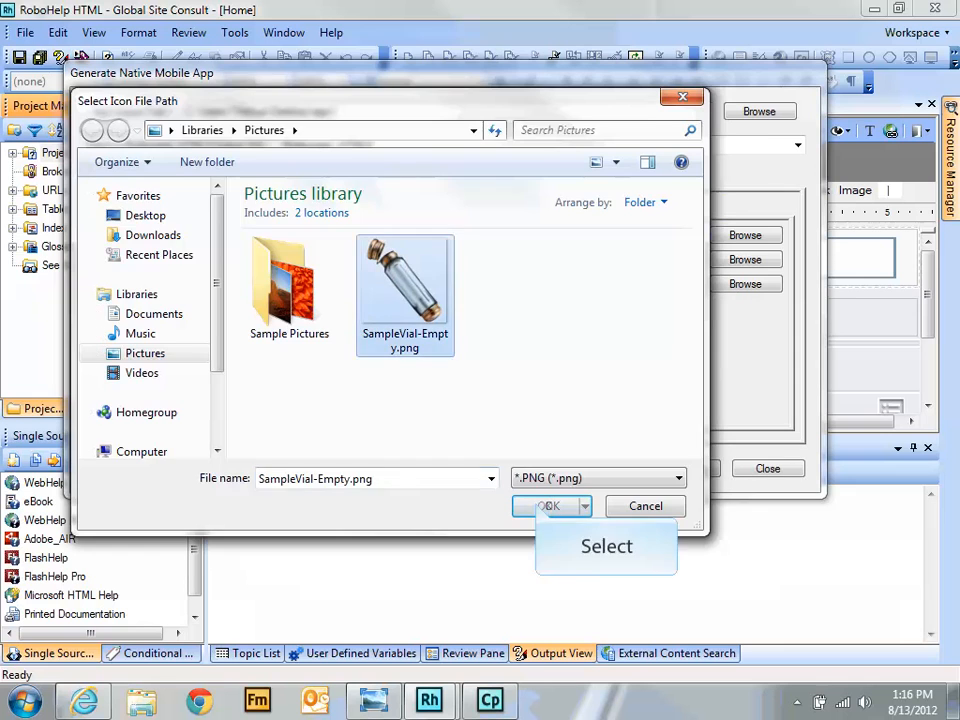
click(548, 506)
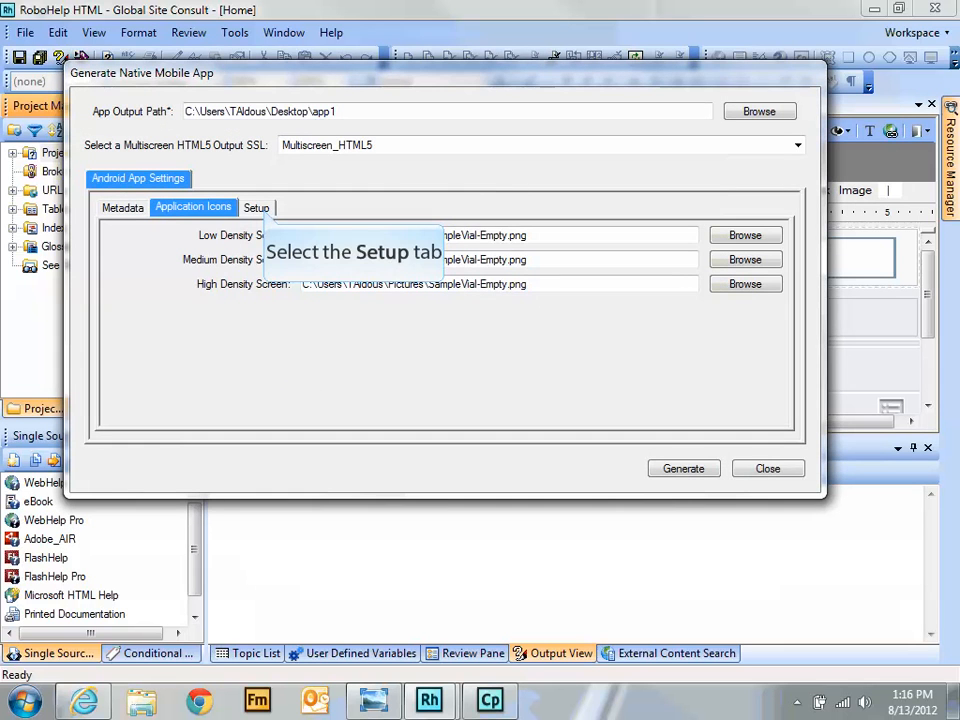
Check the PhoneGap SDK path in the Android app setup and view the PhoneGap download page in the browser.
click(257, 208)
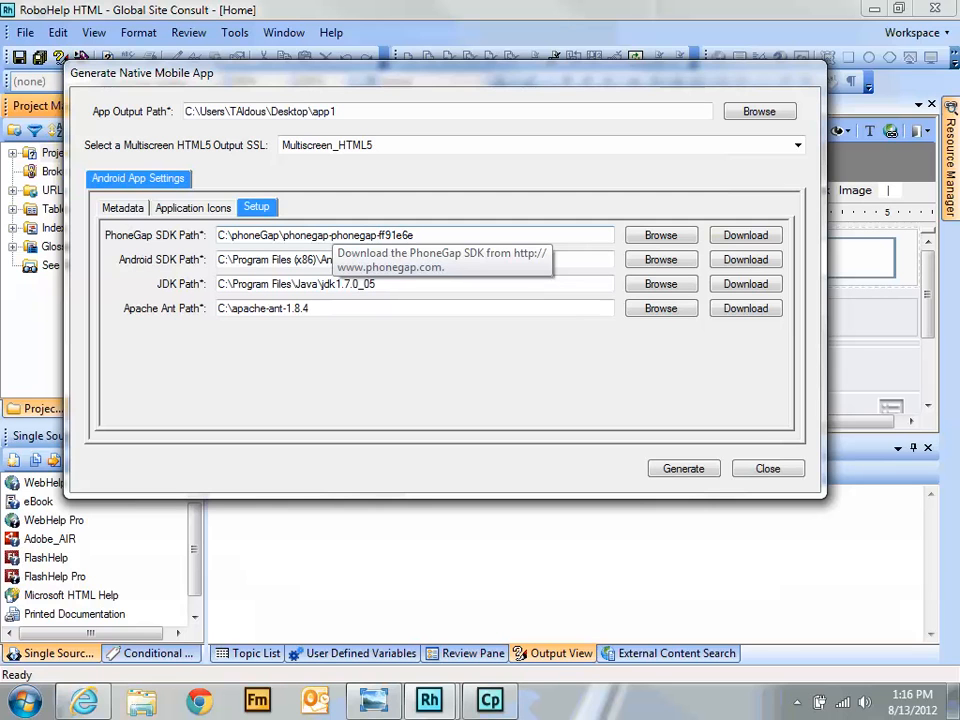
drag(414, 235, 218, 236)
click(343, 260)
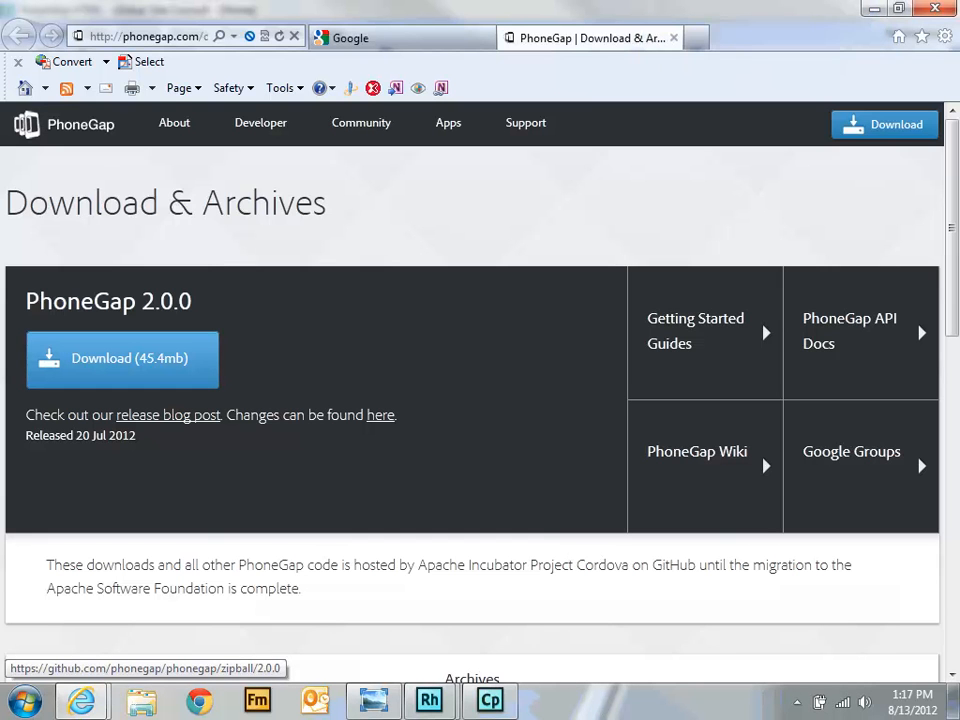
click(874, 9)
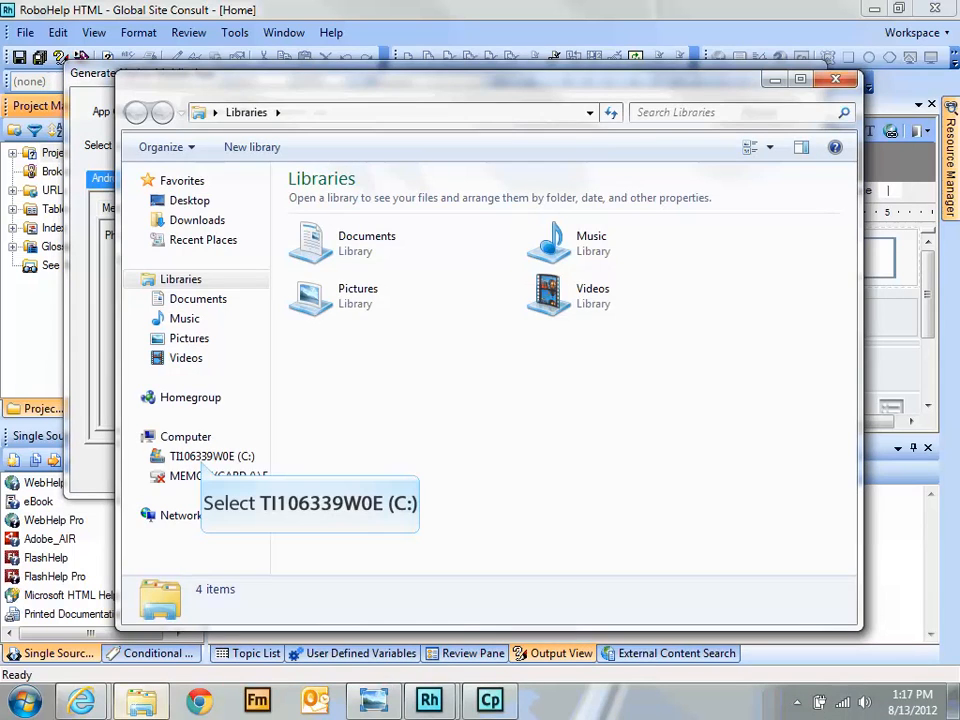
In Windows Explorer, copy the folder path C:\phoneGap\phonegap-phonegap-ff91e6e, then return to the PhoneGap SDK Path setting of the mobile app.
click(203, 458)
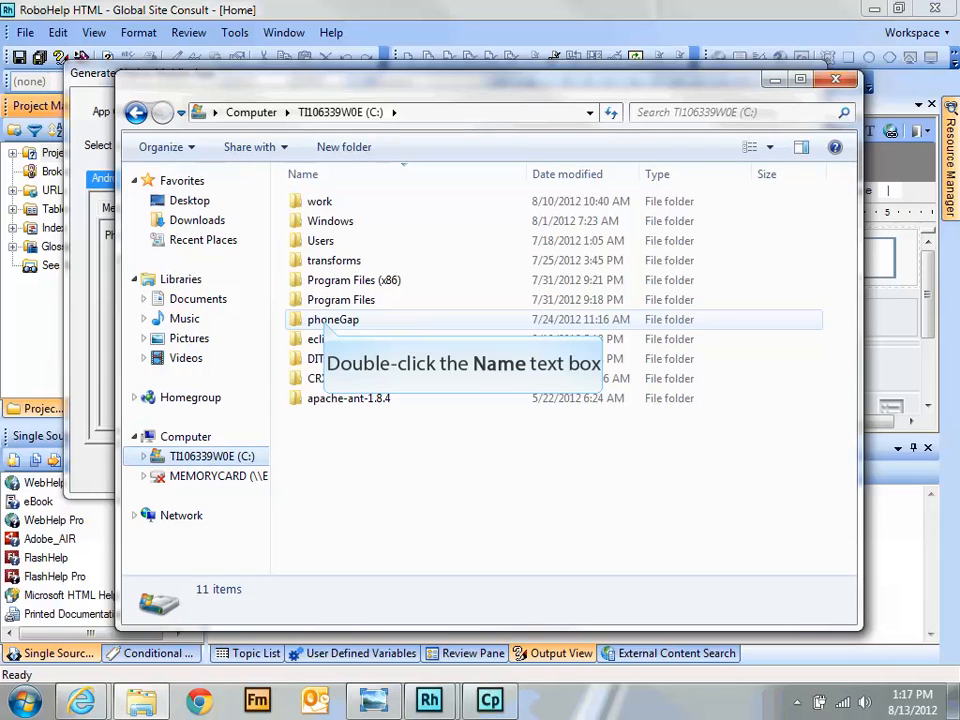
double_click(333, 319)
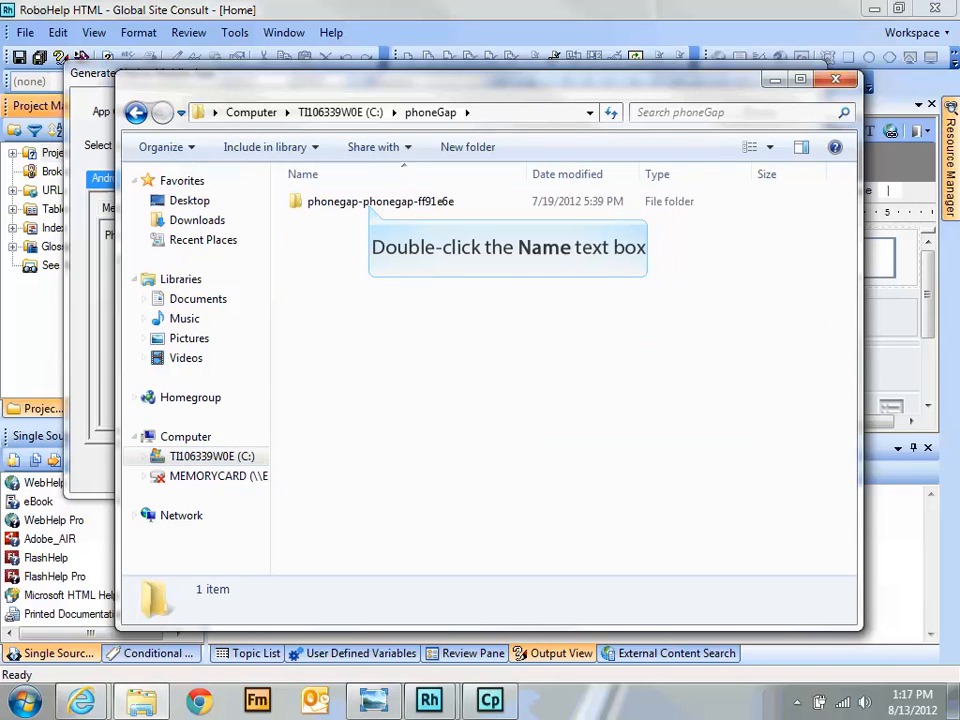
double_click(380, 201)
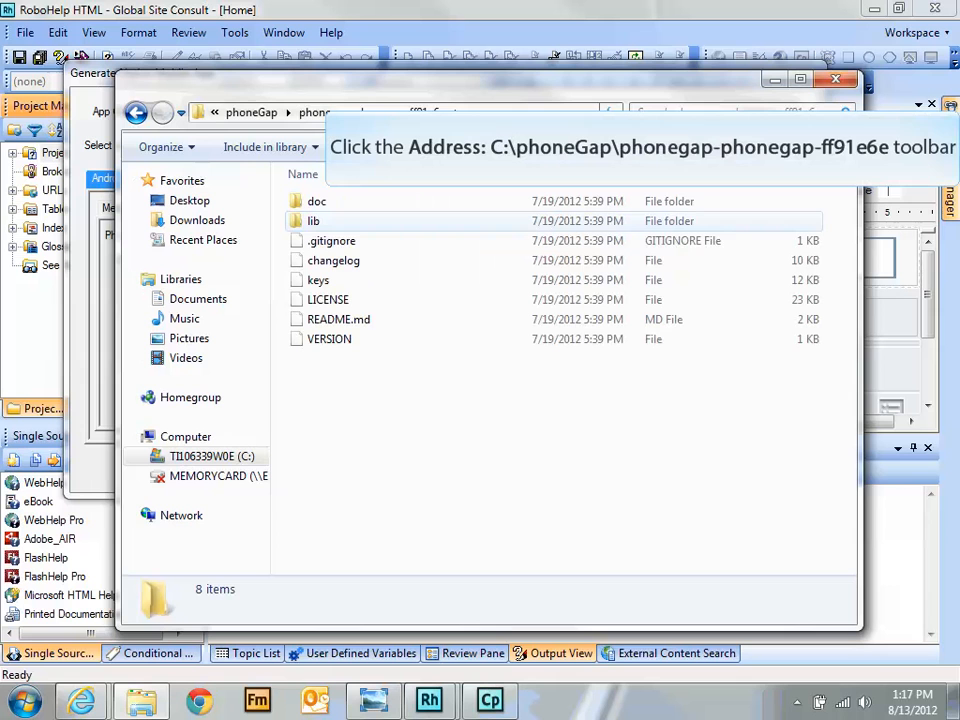
click(512, 112)
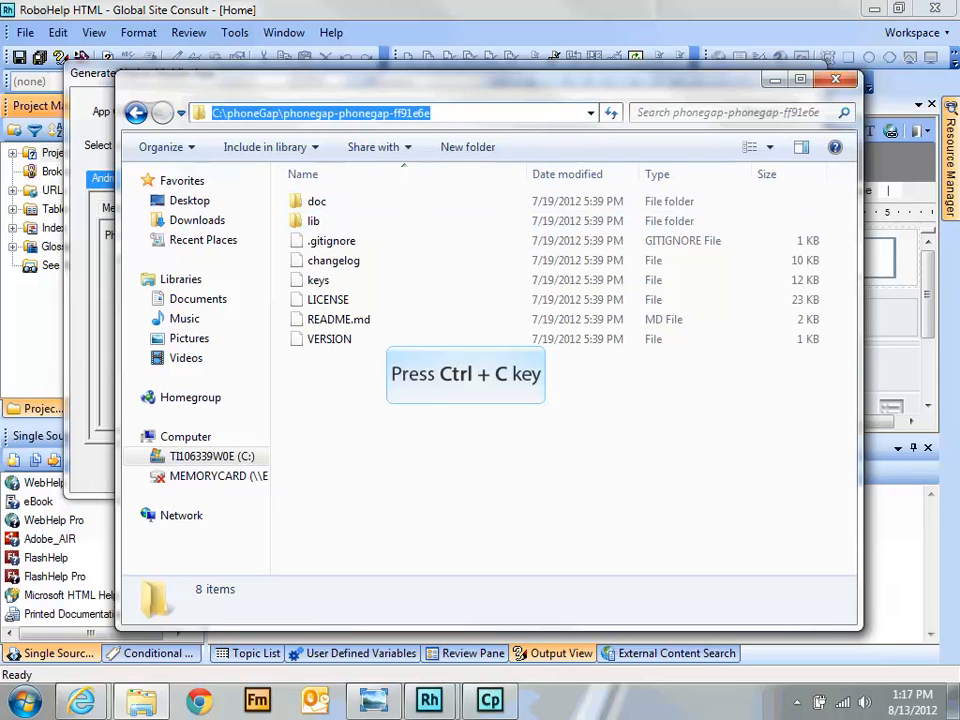
key(ctrl+c)
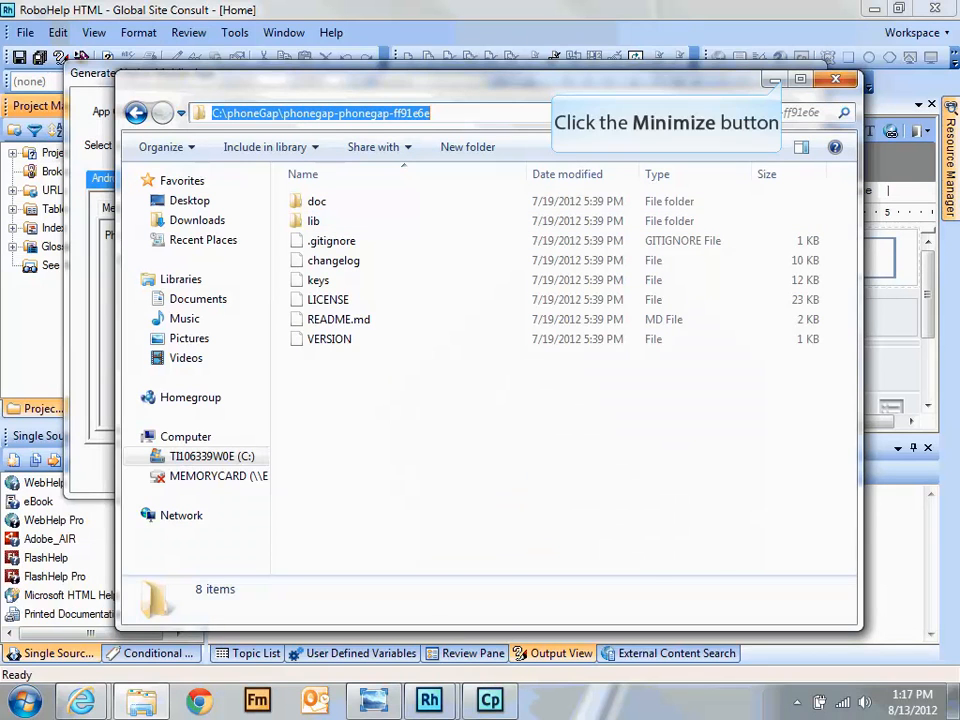
click(775, 80)
click(427, 235)
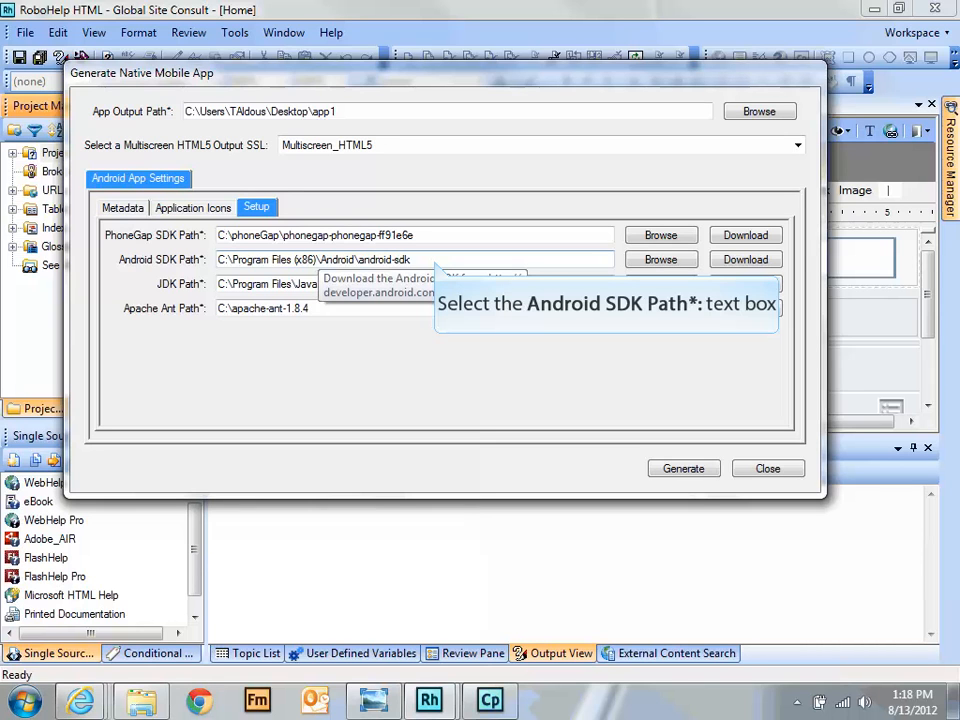
Check the Android SDK and JDK paths in the app setup and open the JDK download page.
click(434, 258)
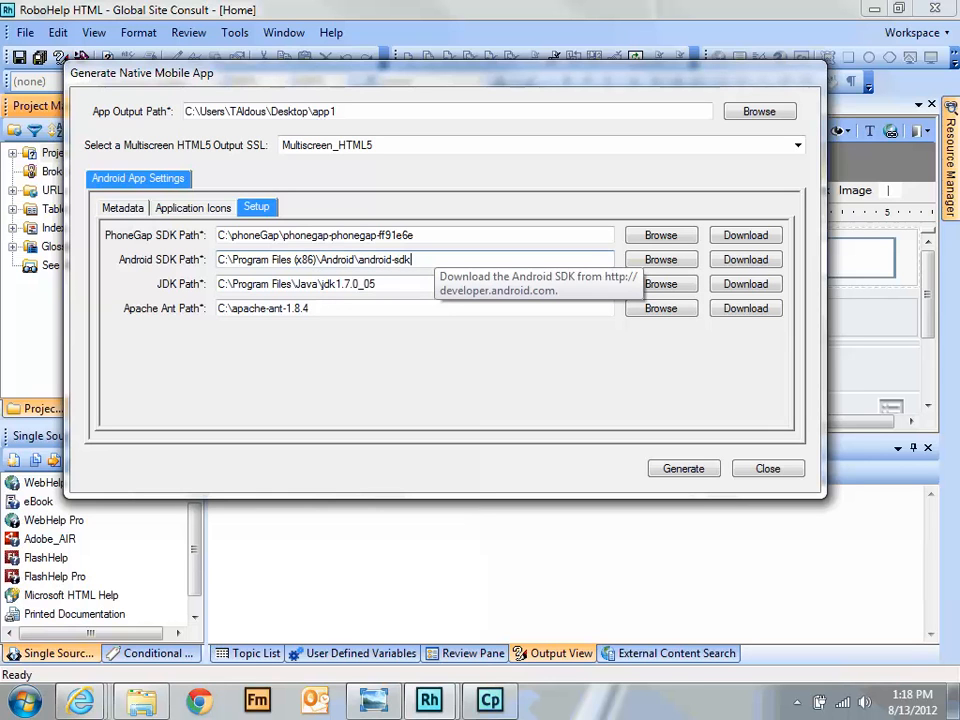
drag(434, 259, 221, 259)
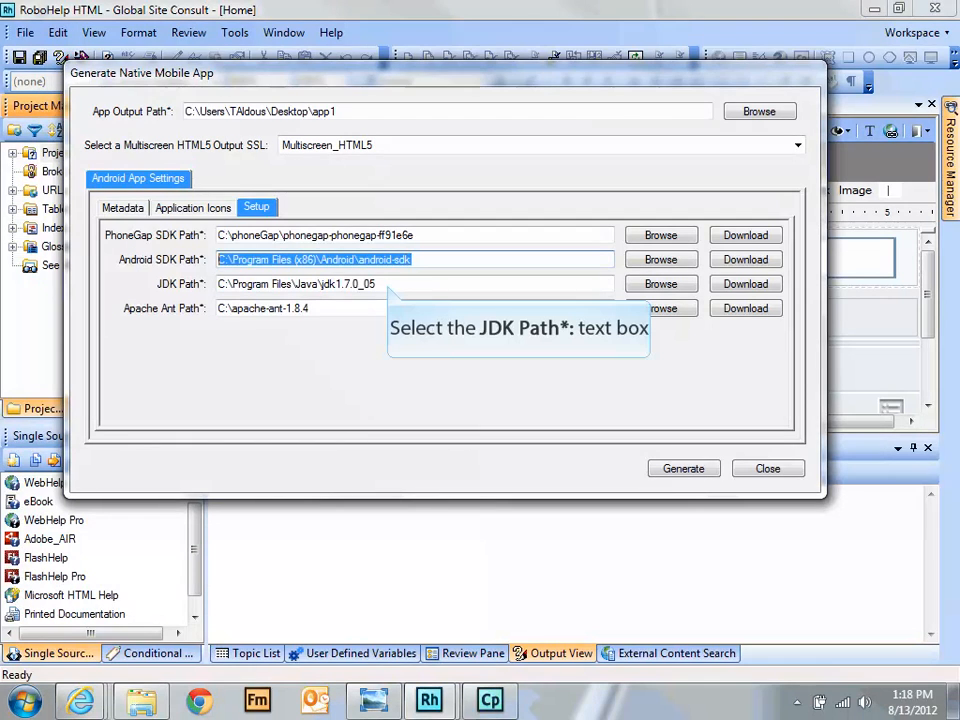
click(388, 284)
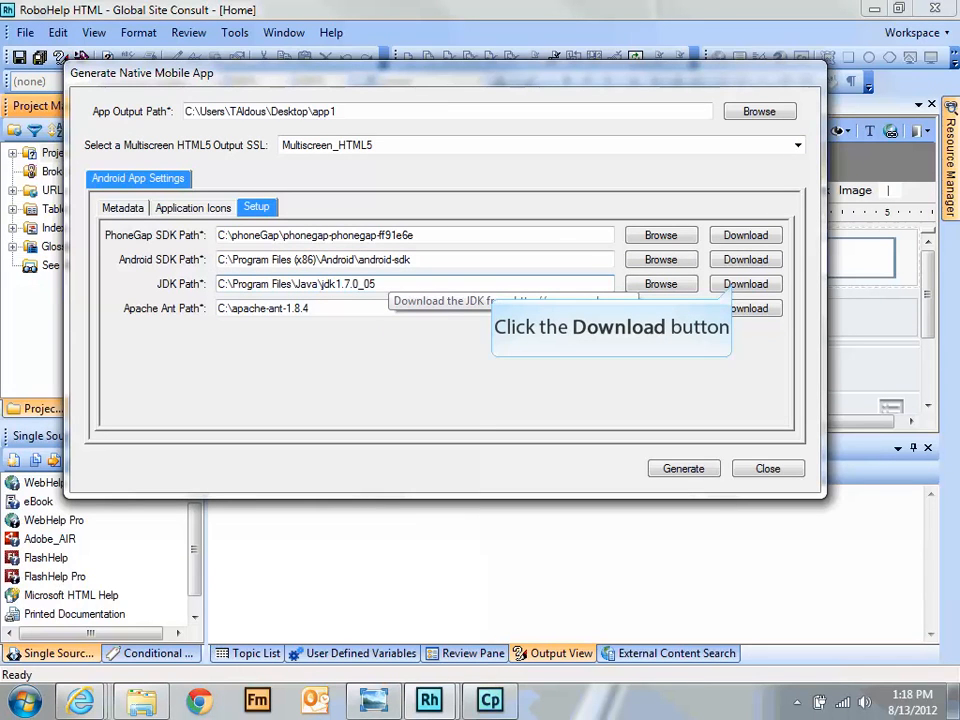
click(745, 284)
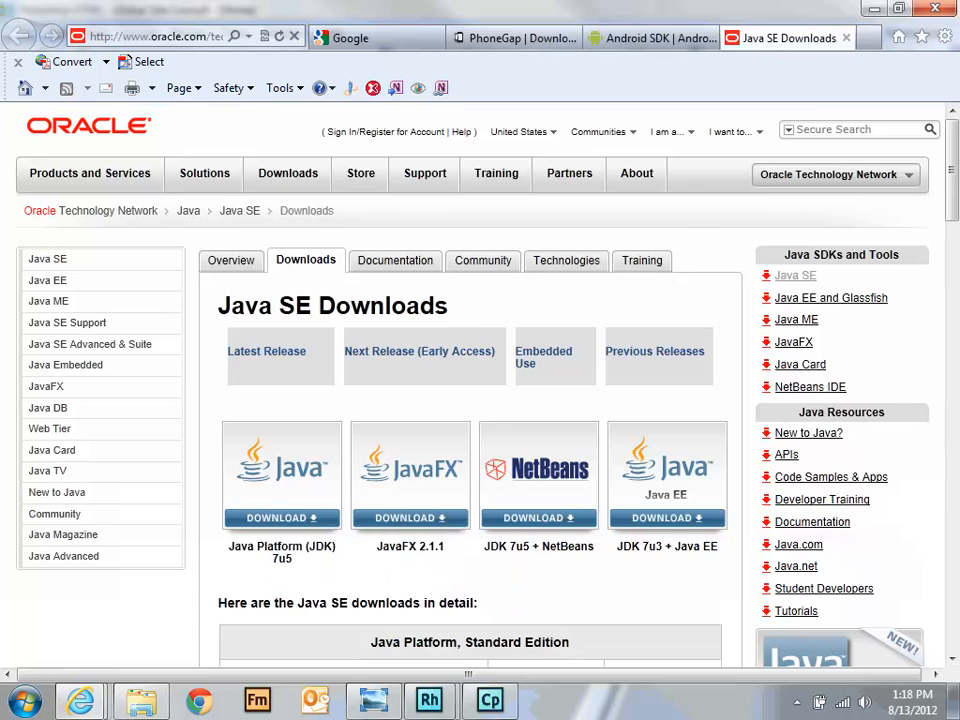
Open the Java Platform (JDK) 7u5 download page and look through the Java SE Development Kit 7 downloads.
click(282, 517)
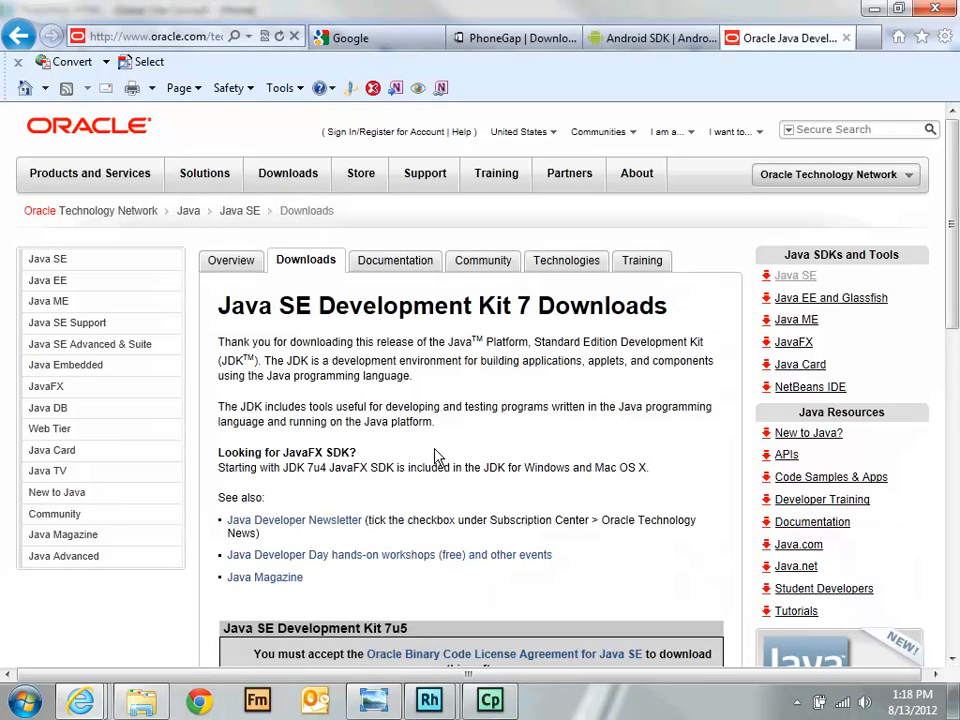
scroll(435, 456, down, 4)
scroll(432, 458, down, 3)
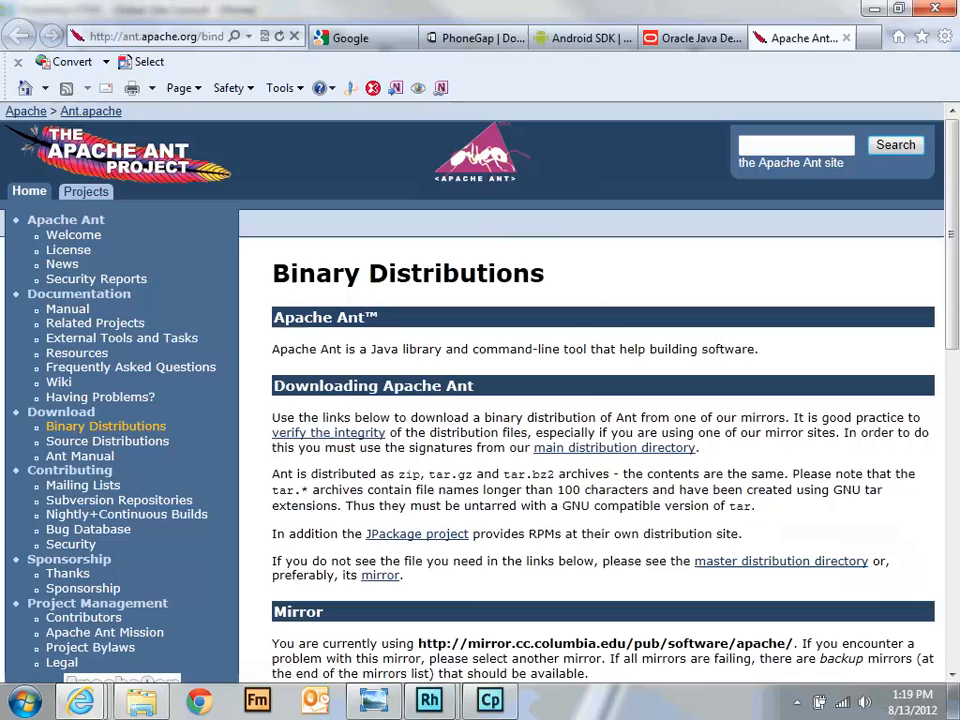
Look through the Apache Ant Binary Distributions page and check the Apache Ant path in the Android app setup.
scroll(596, 410, down, 4)
scroll(605, 425, down, 1)
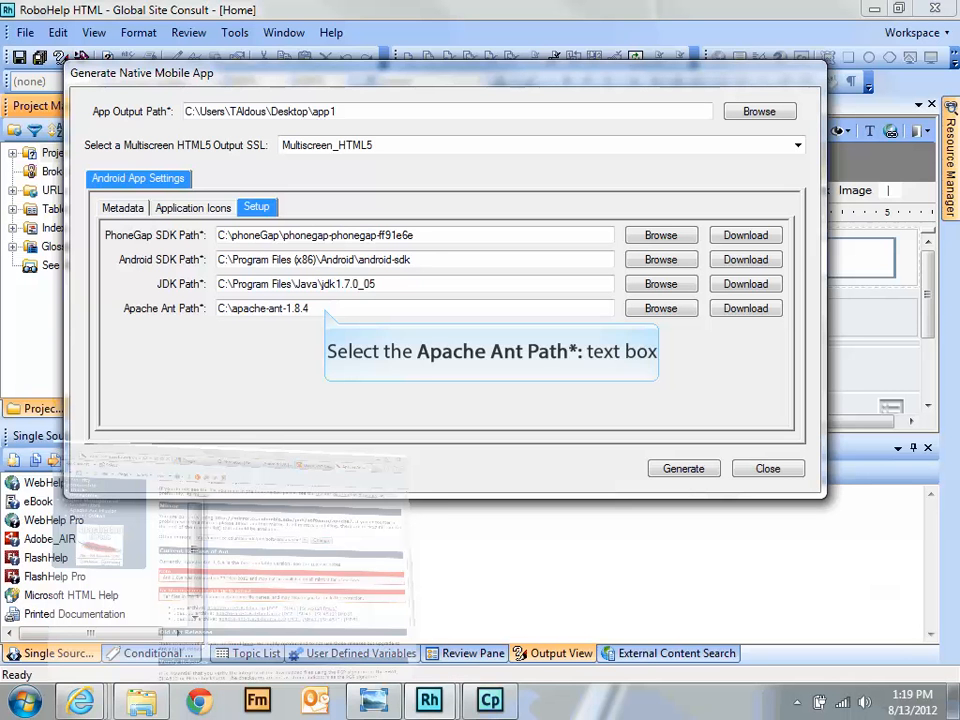
click(415, 308)
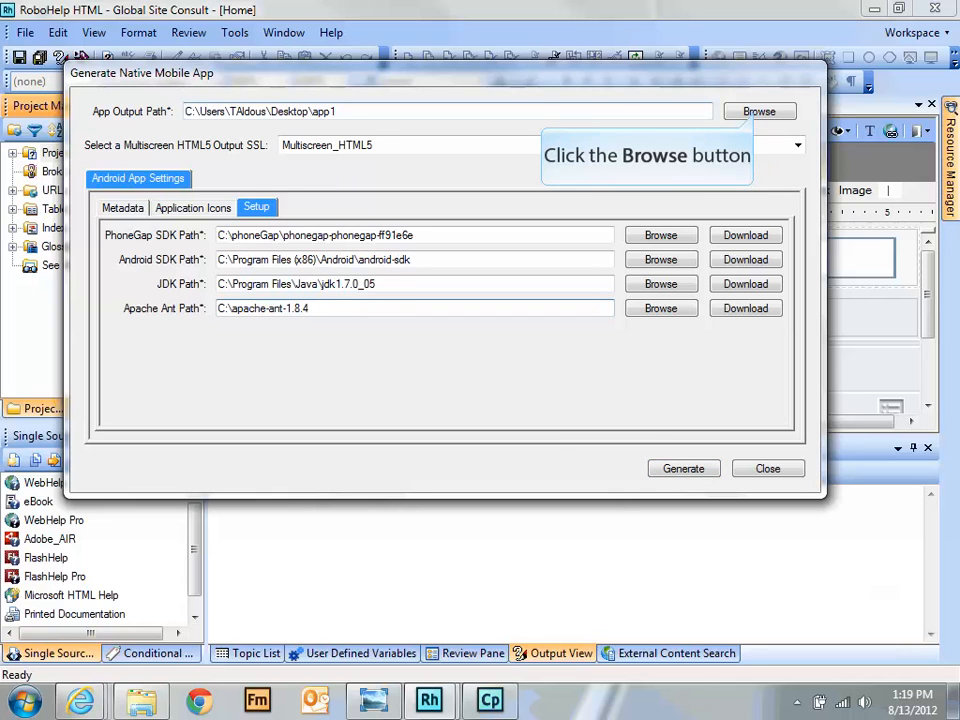
Create a folder named app1 on the Desktop as the app output location and generate the Android app.
click(760, 111)
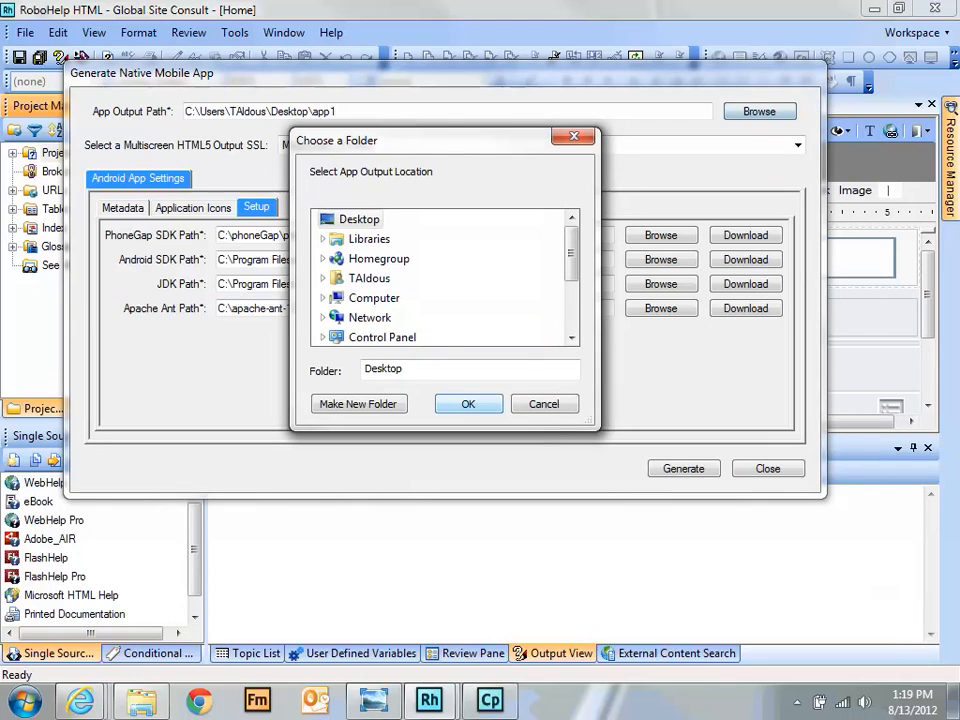
mouse_move(571, 252)
mouse_down()
mouse_move(573, 321)
mouse_move(585, 239)
mouse_up()
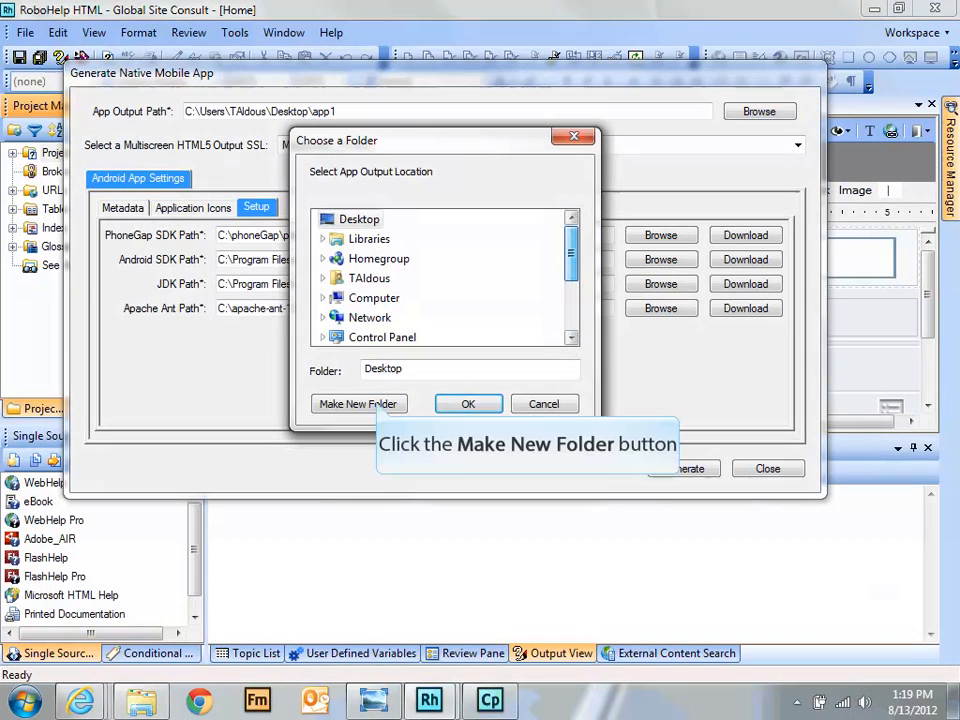
click(358, 404)
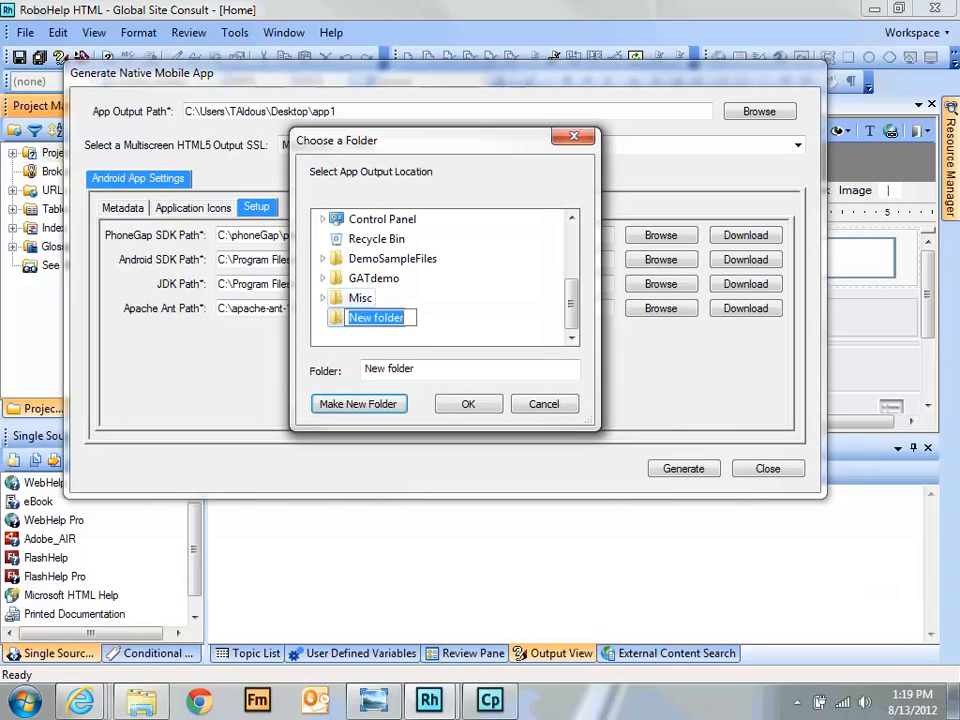
text(app1)
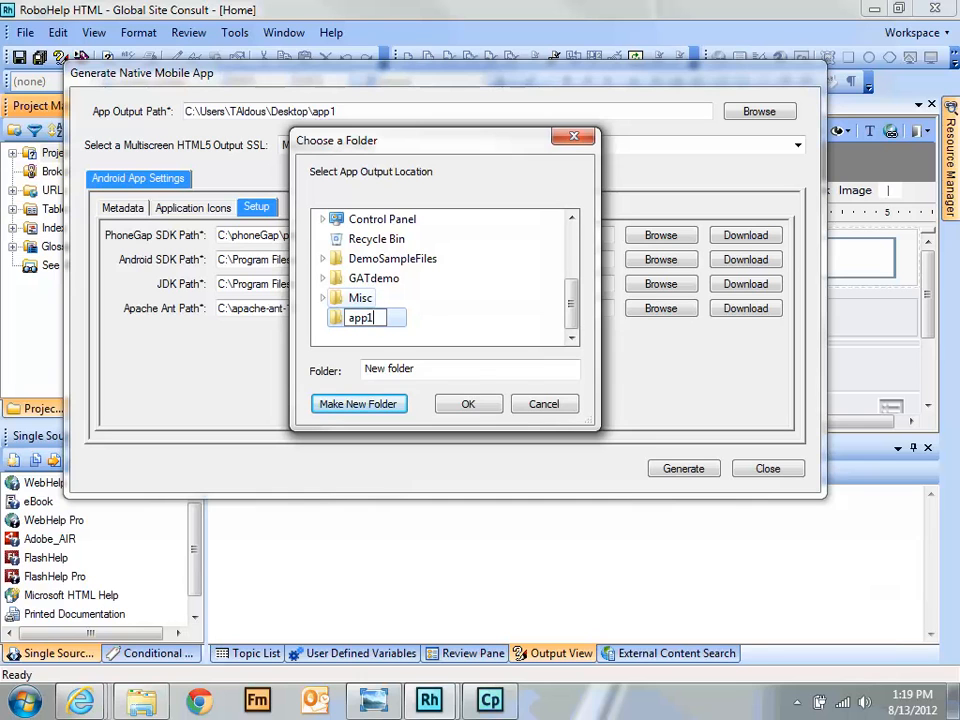
key(Return)
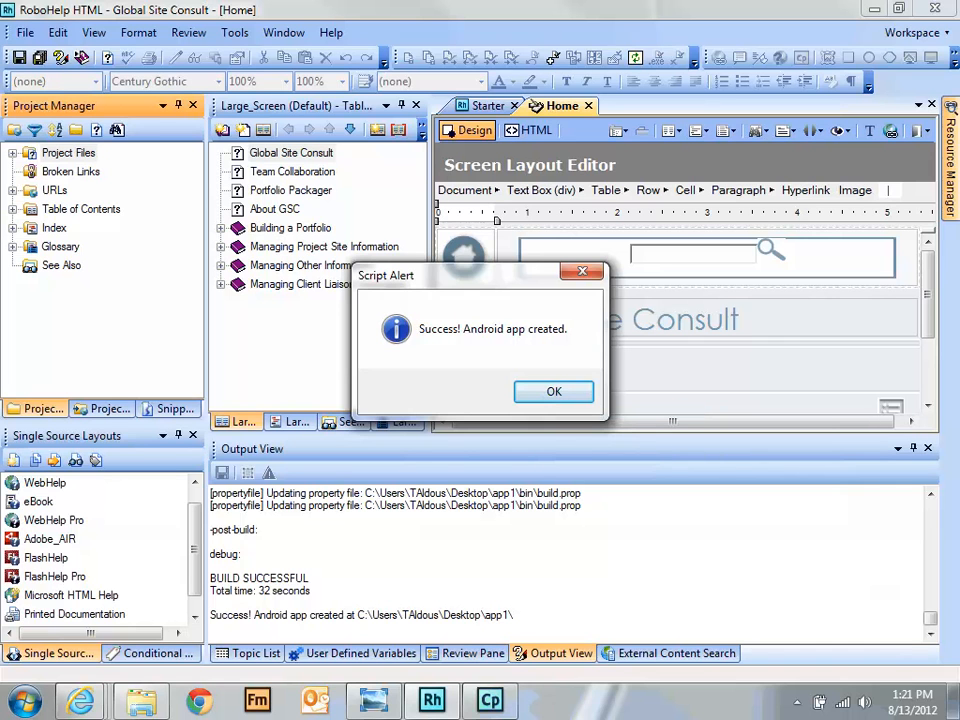
click(554, 392)
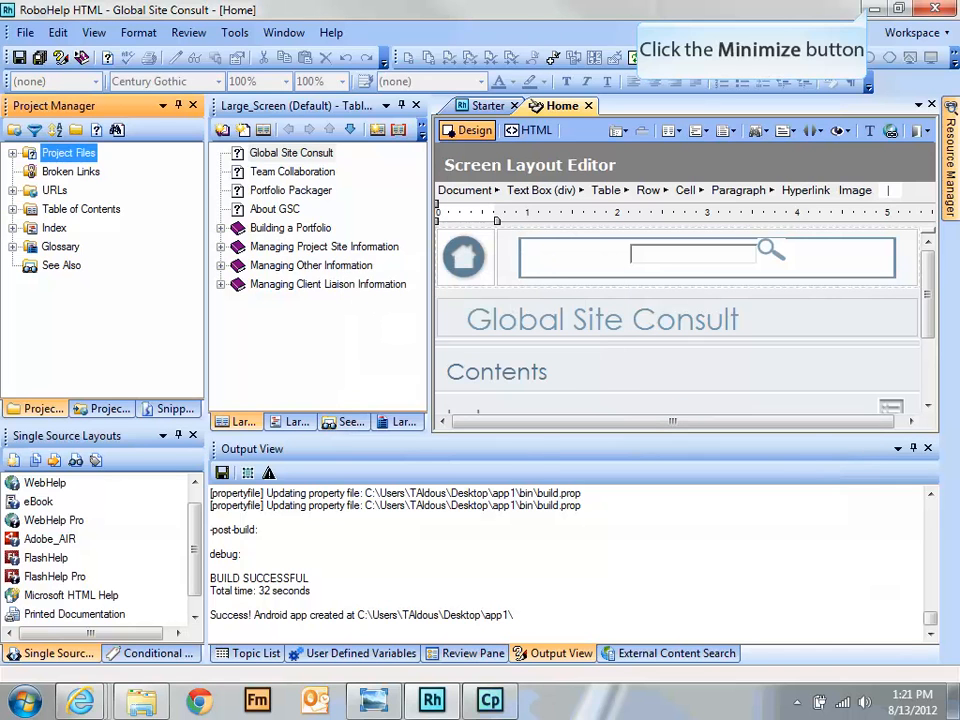
Switch to the desktop, open the bin folder inside app1, widen the Explorer window and select Global_Site_Consult-debug.apk.
click(874, 9)
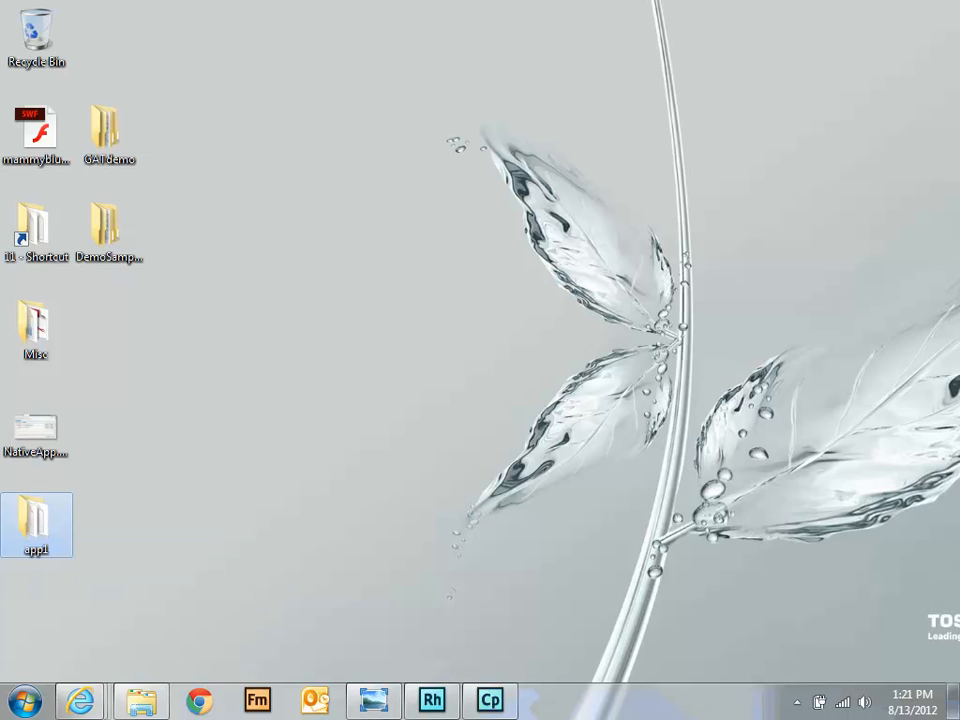
double_click(36, 520)
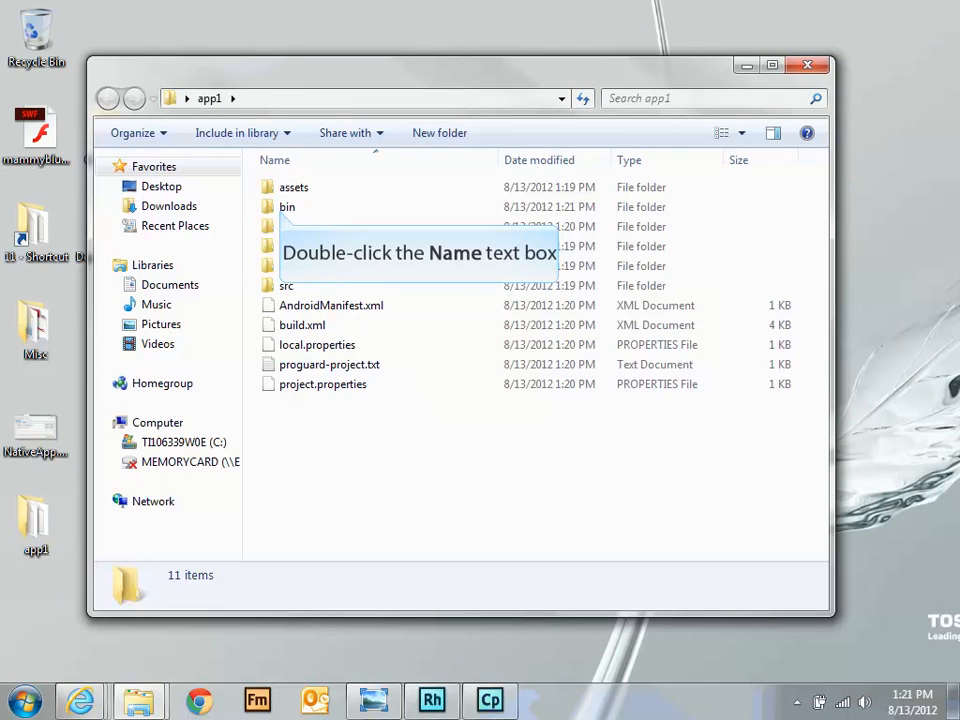
double_click(287, 207)
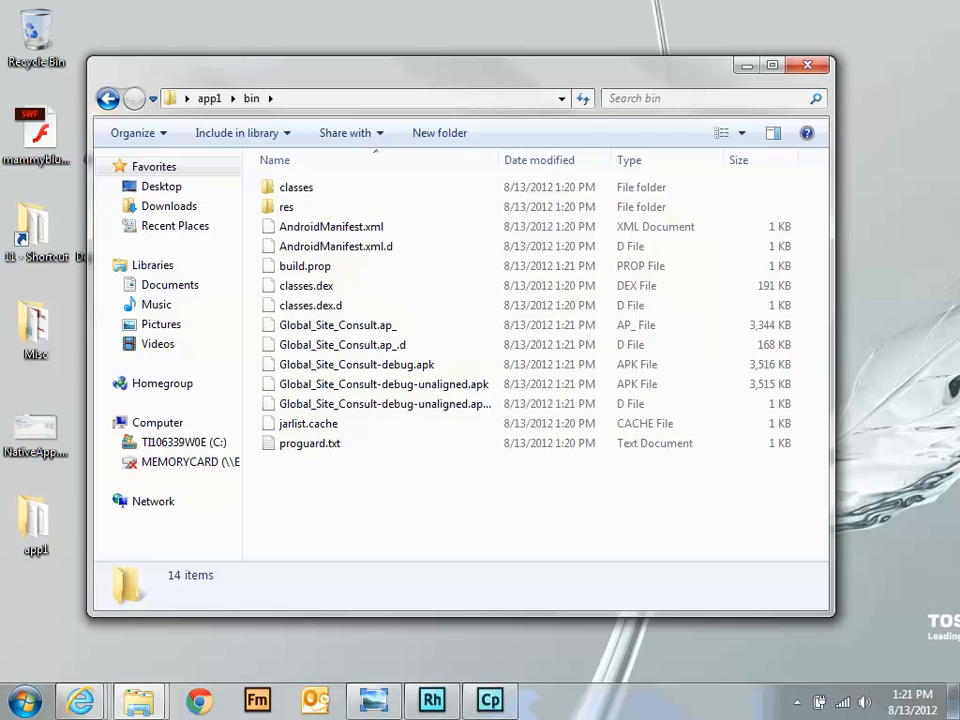
drag(833, 289, 887, 289)
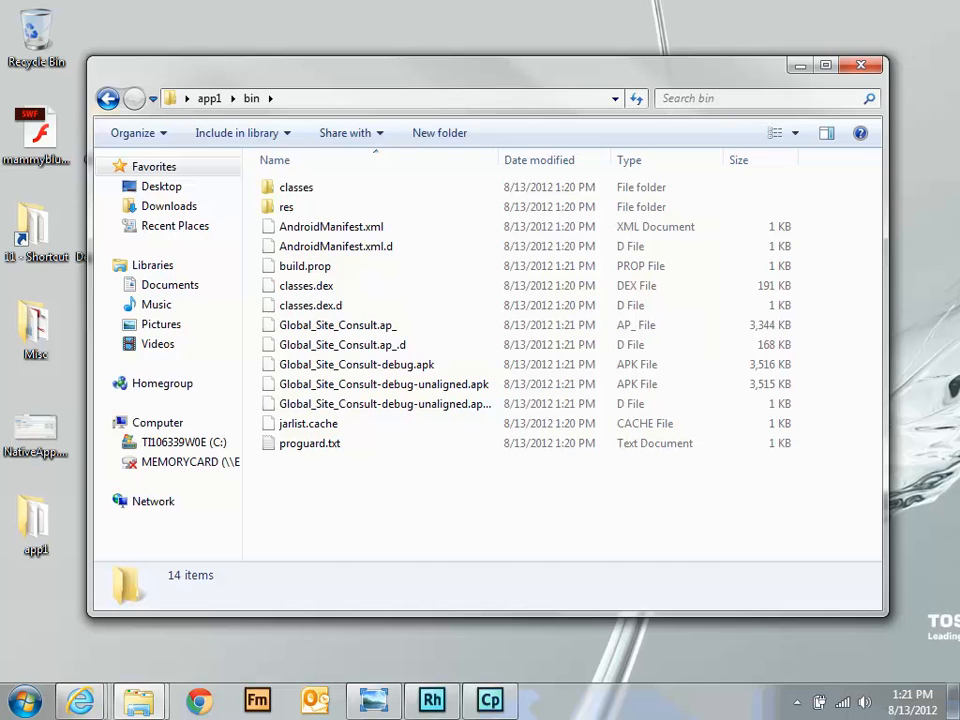
click(356, 365)
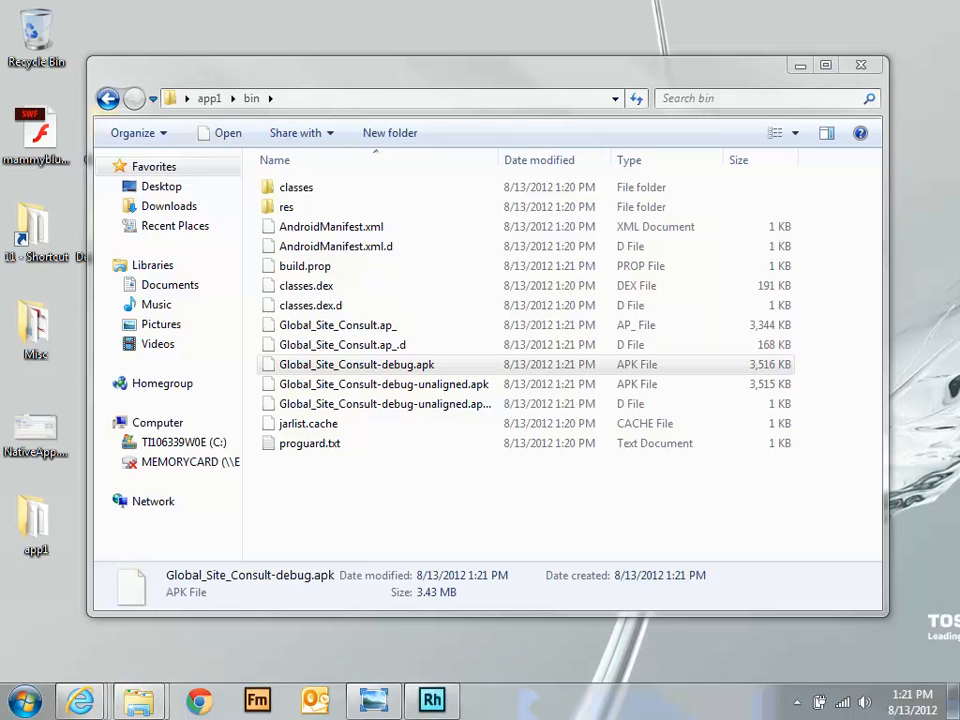